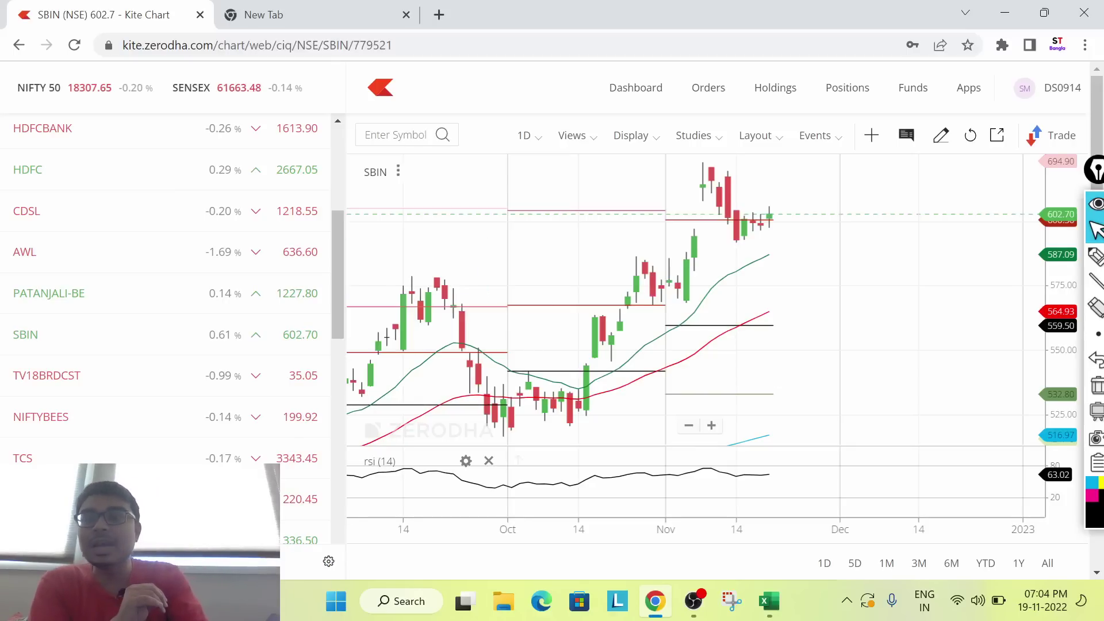
Circle the mid-October candles below the breakout on the SBIN daily chart with the pen.
mouse_move(297, 374)
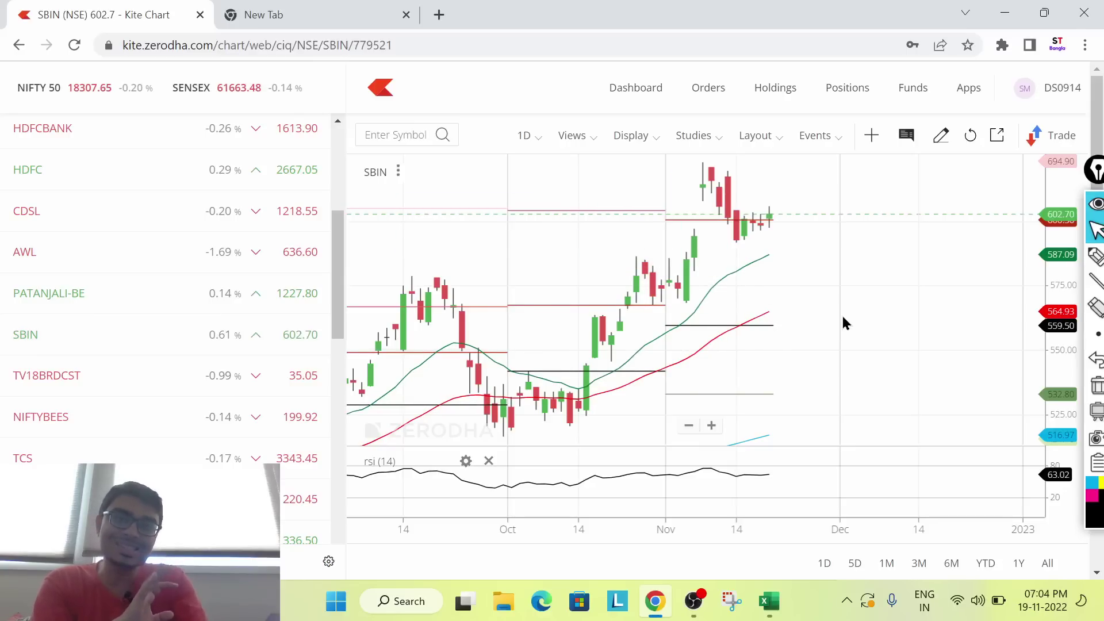
drag(843, 321, 897, 274)
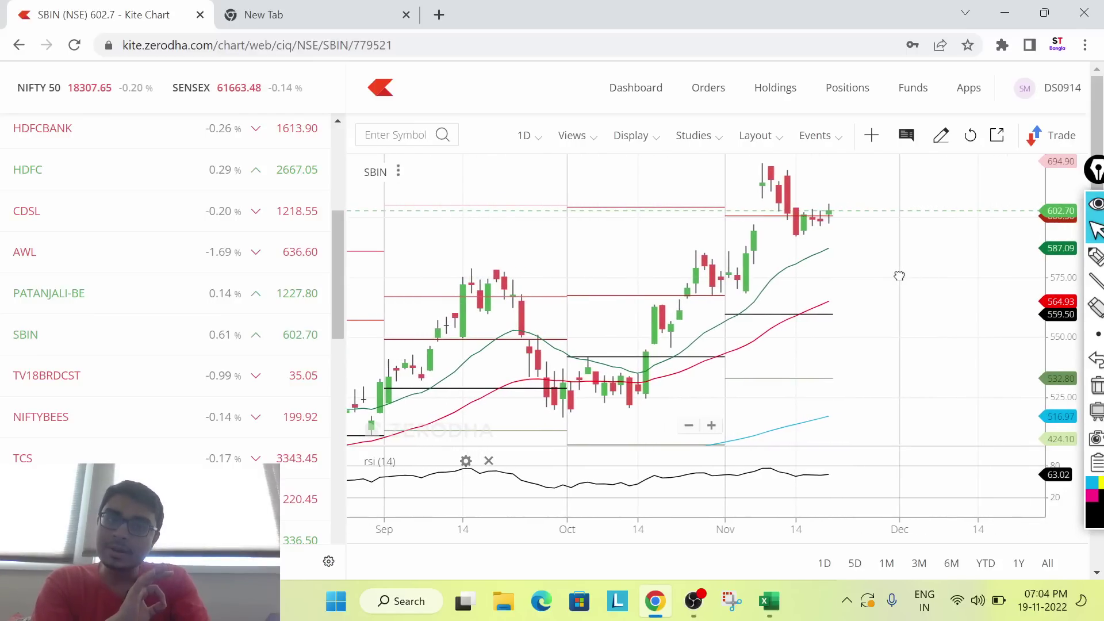
click(1096, 257)
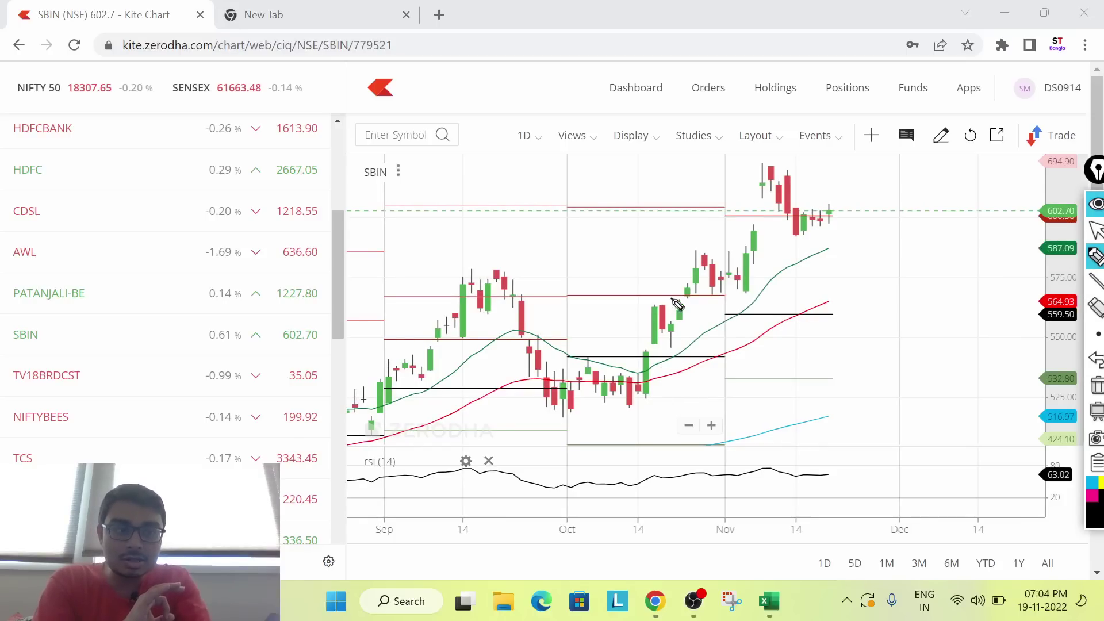
mouse_move(677, 305)
mouse_down()
mouse_move(664, 298)
mouse_move(693, 336)
mouse_move(667, 298)
mouse_move(673, 338)
mouse_move(681, 296)
mouse_move(680, 313)
mouse_up()
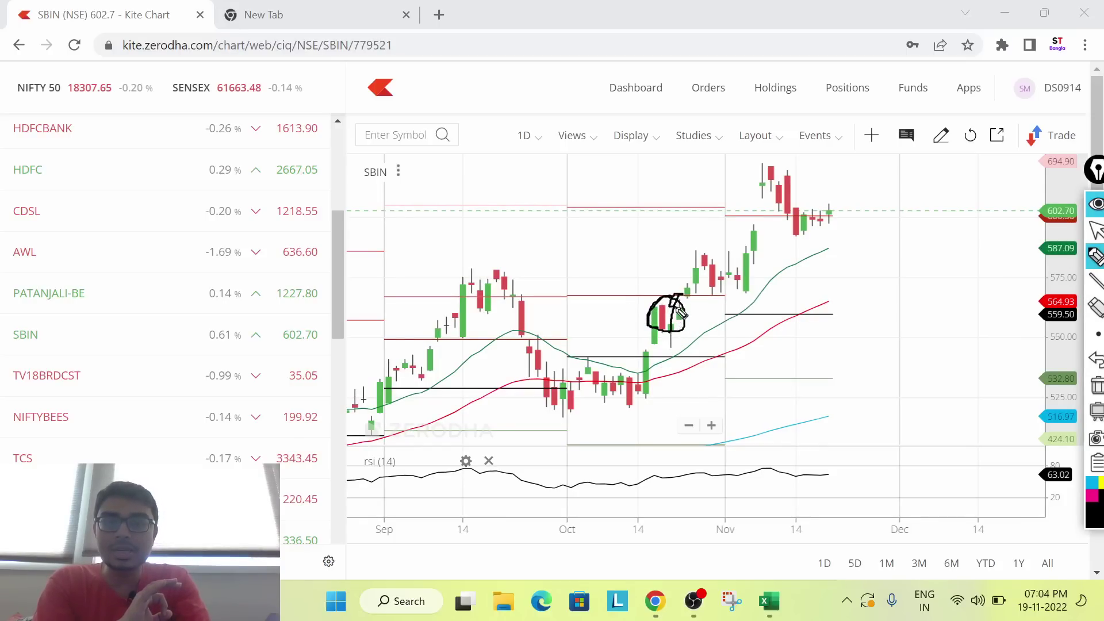
Cross out the price action after the circled candles and mark the level just above them.
mouse_move(739, 165)
mouse_down()
mouse_move(700, 225)
mouse_move(816, 376)
mouse_move(813, 341)
mouse_up()
mouse_move(821, 183)
mouse_down()
mouse_move(690, 424)
mouse_move(690, 364)
mouse_up()
drag(700, 178, 912, 475)
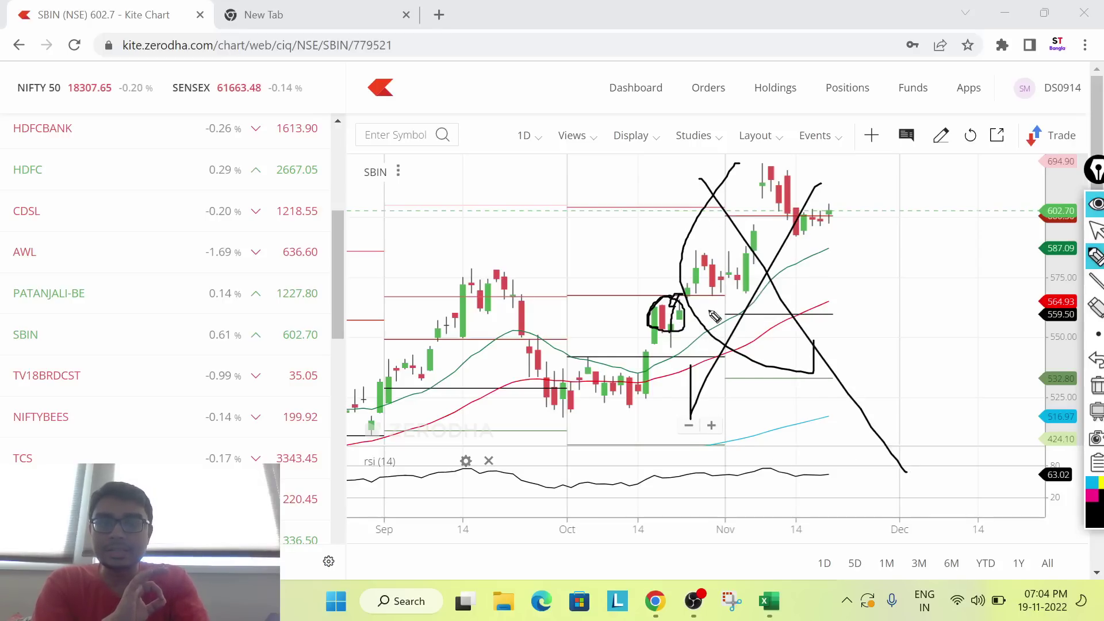
mouse_move(698, 289)
mouse_down()
mouse_move(661, 314)
mouse_move(690, 290)
mouse_move(670, 287)
mouse_up()
mouse_move(607, 262)
mouse_down()
mouse_move(667, 291)
mouse_move(617, 293)
mouse_up()
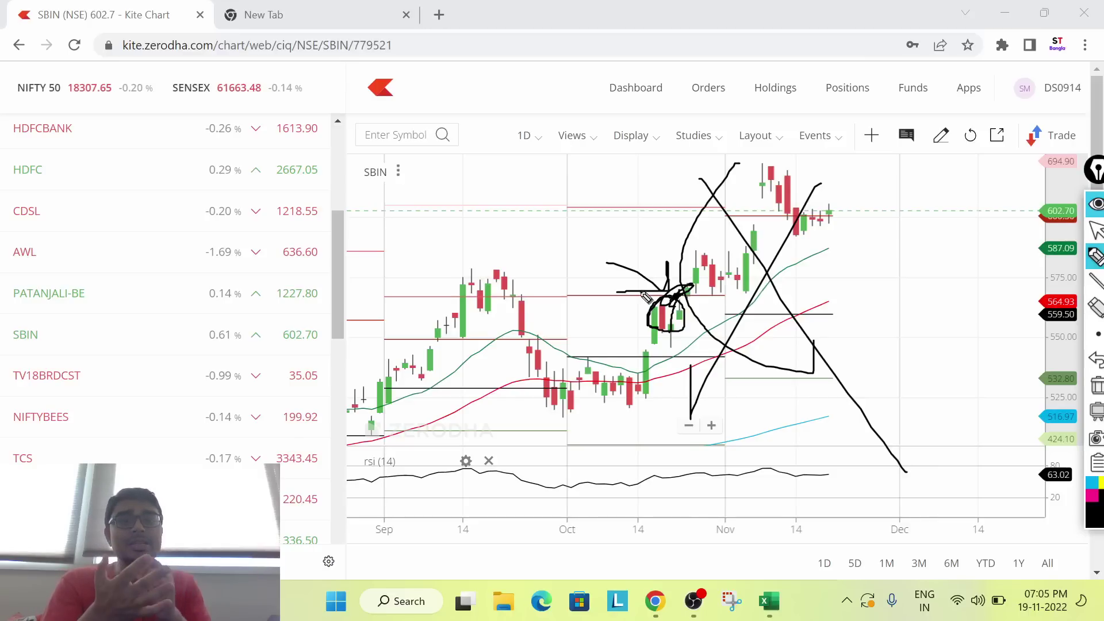
Switch to the Swing Trading P&L workbook in Excel and clear all pen annotations from the screen.
click(1096, 231)
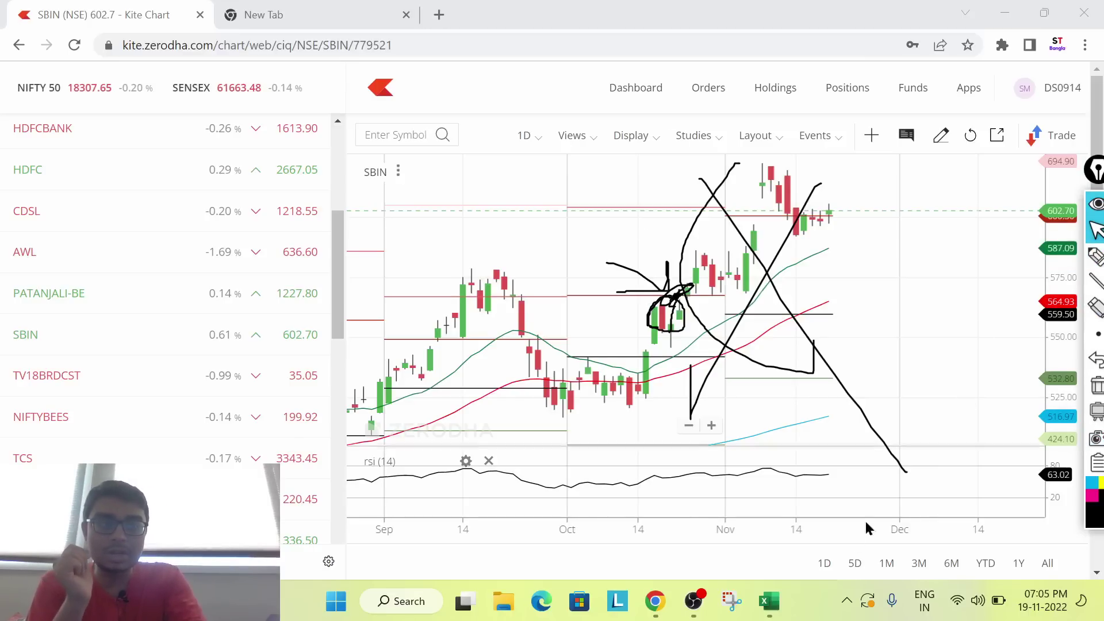
click(770, 601)
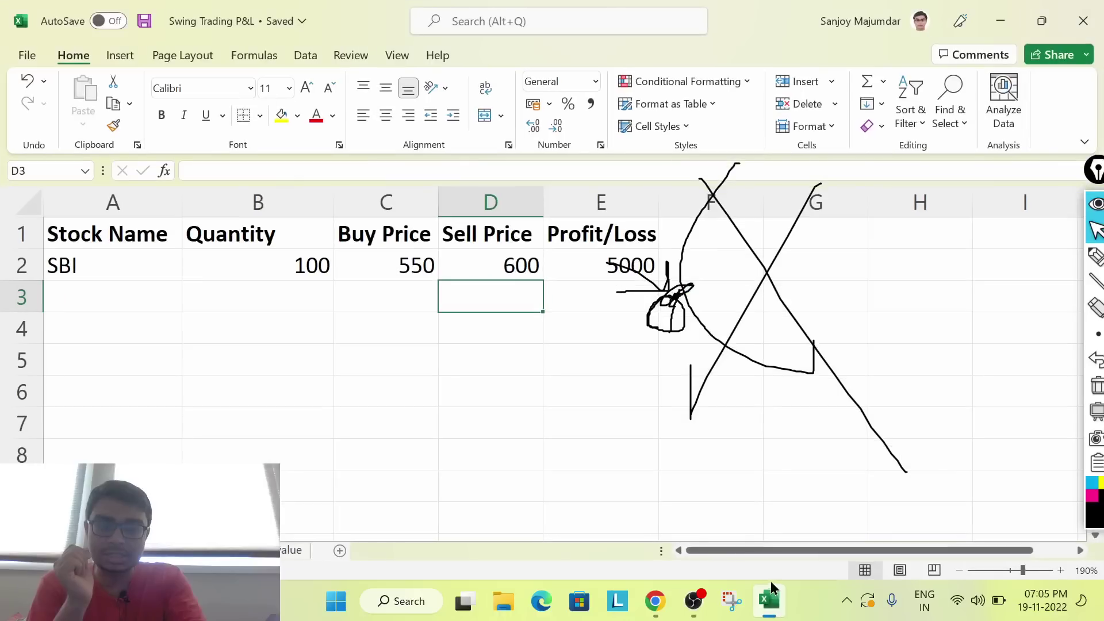
click(1096, 387)
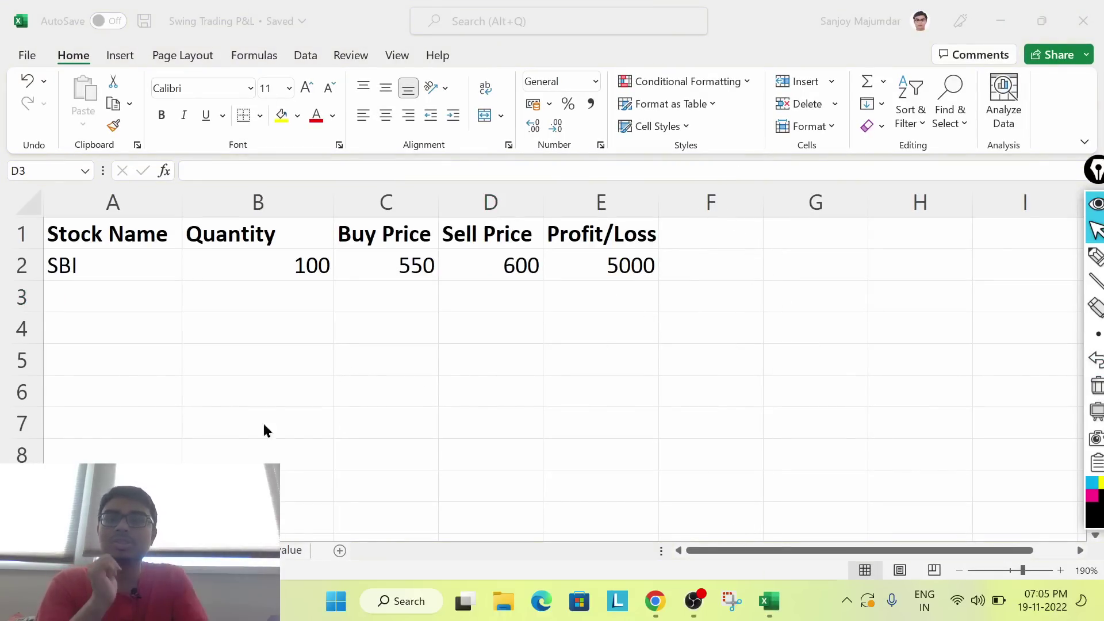
Review the SBI trade's stock name, quantity and buy price in row 2.
click(167, 304)
click(164, 297)
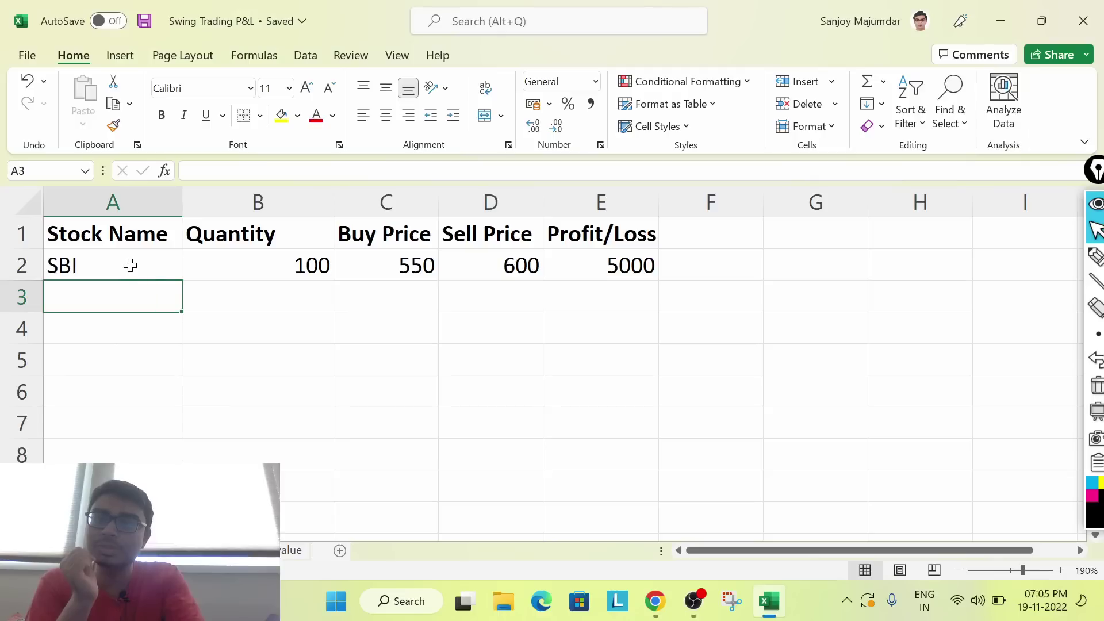
click(129, 265)
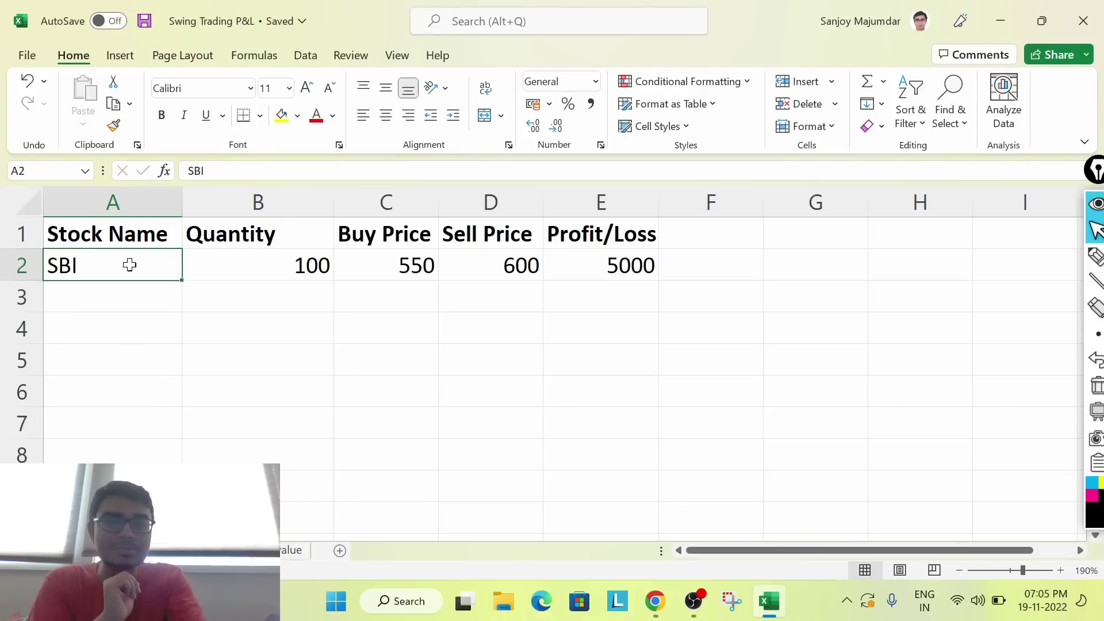
click(296, 267)
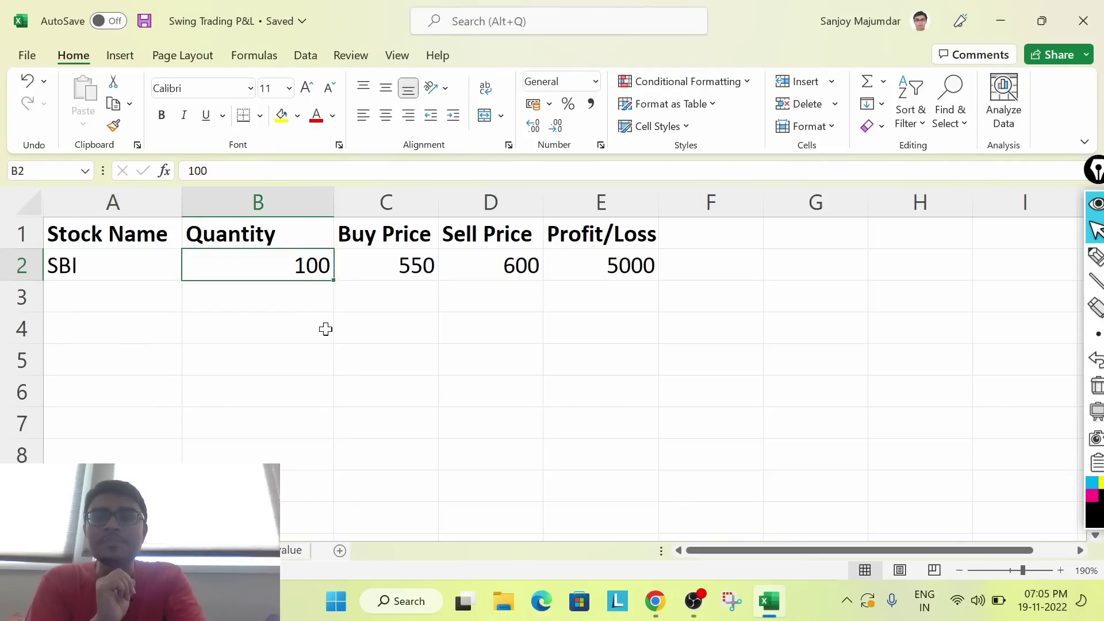
click(402, 272)
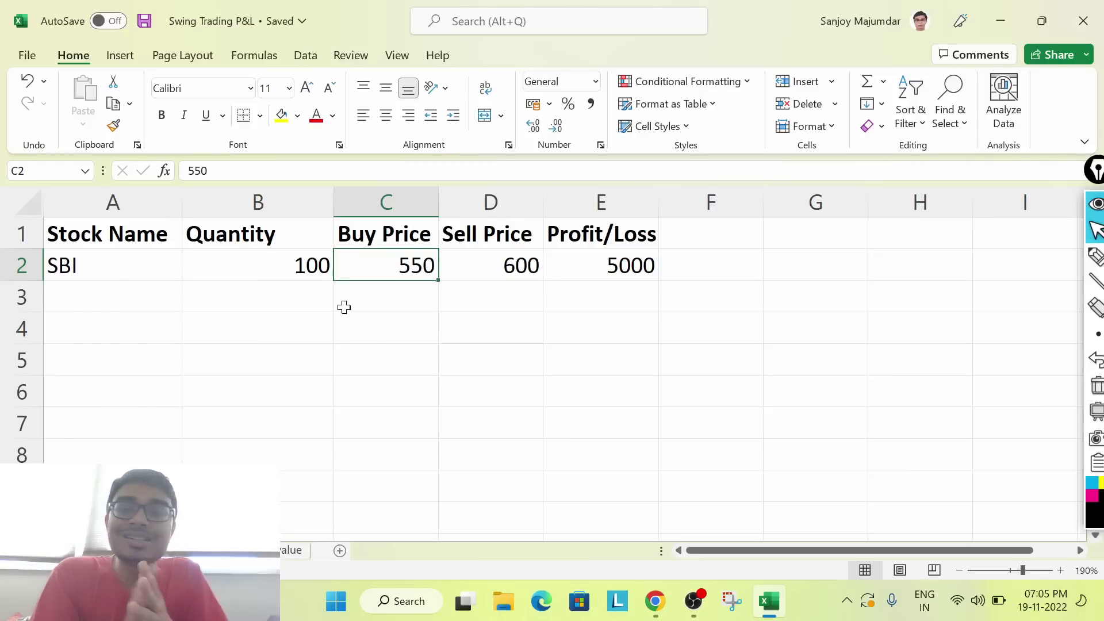
click(253, 261)
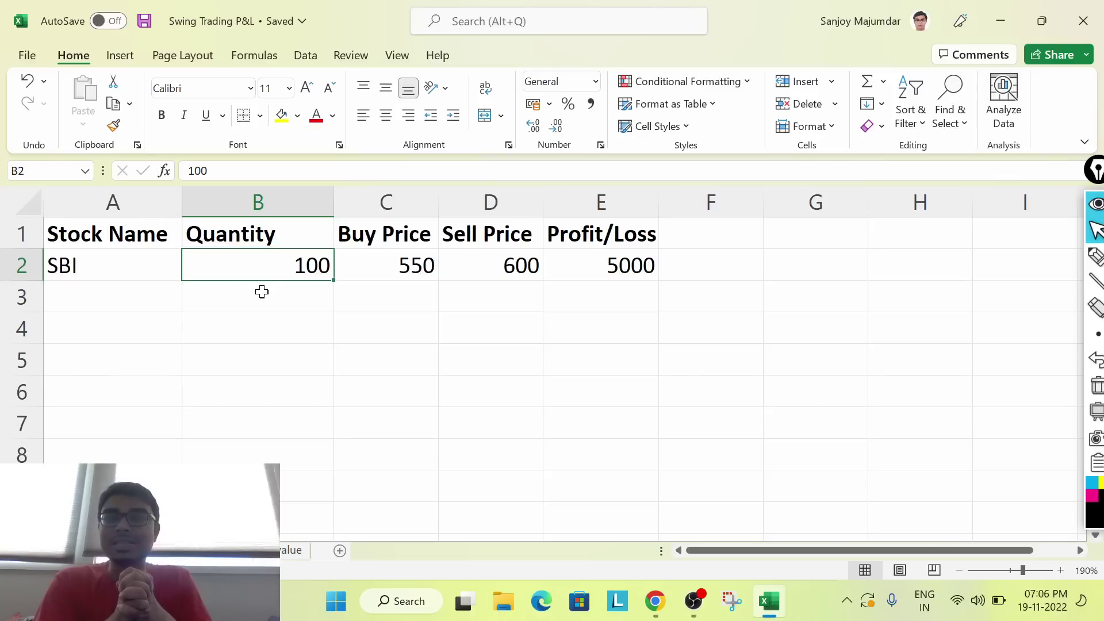
Add the column heading SL in cell F1, beside Profit/Loss.
click(714, 234)
text(SL)
key(Return)
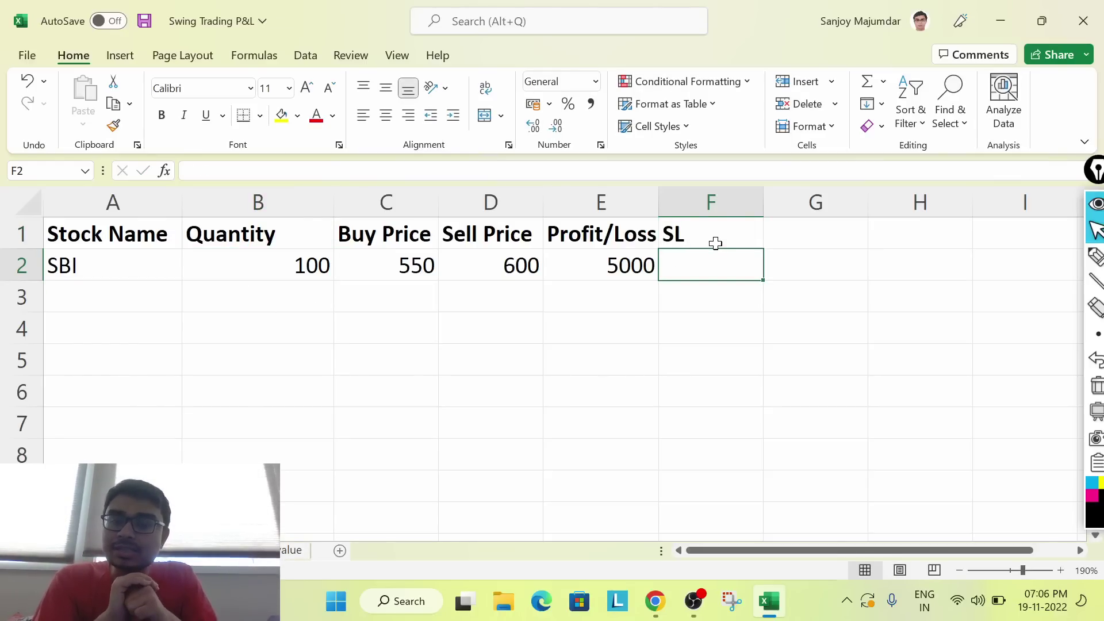
Examine the SBI trade's quantity, buy price, sell price and profit, checking the SBIN chart in Chrome as well.
click(303, 260)
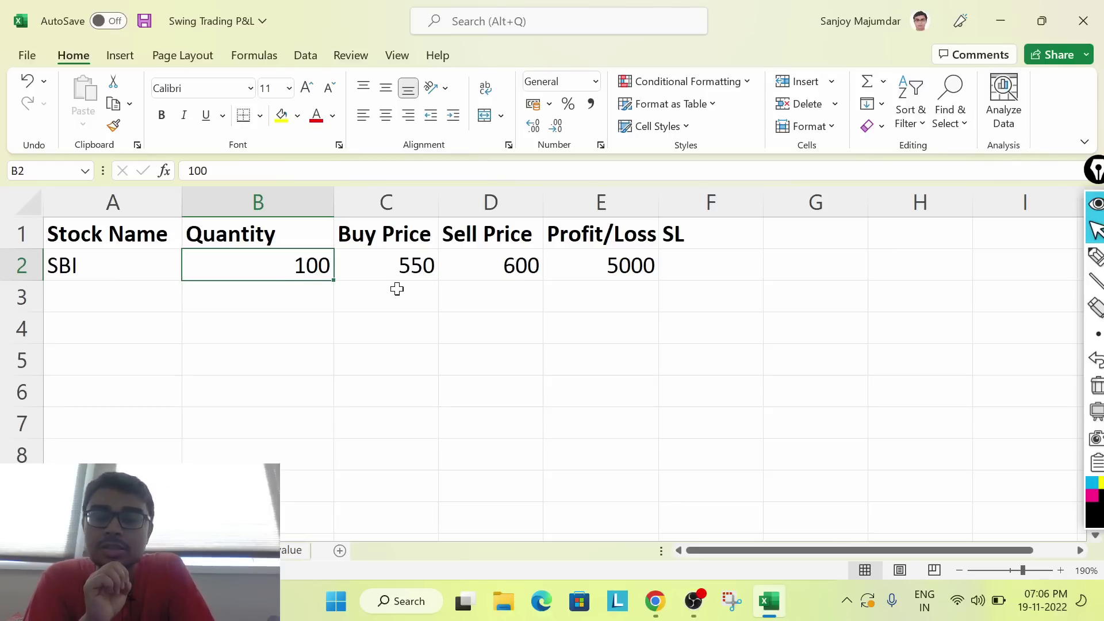
click(394, 266)
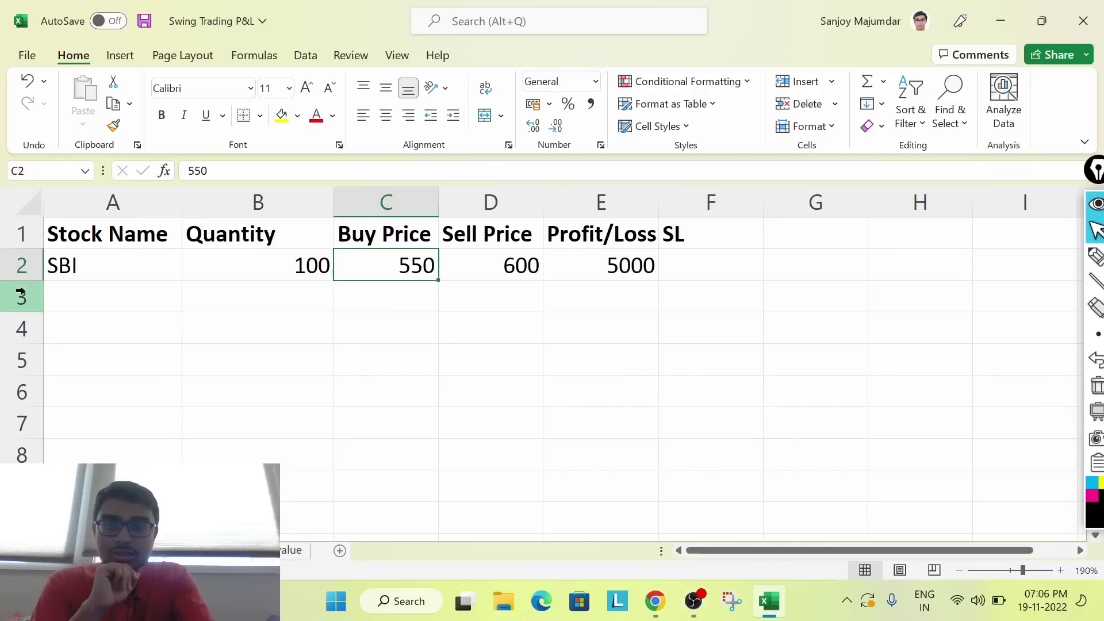
click(94, 271)
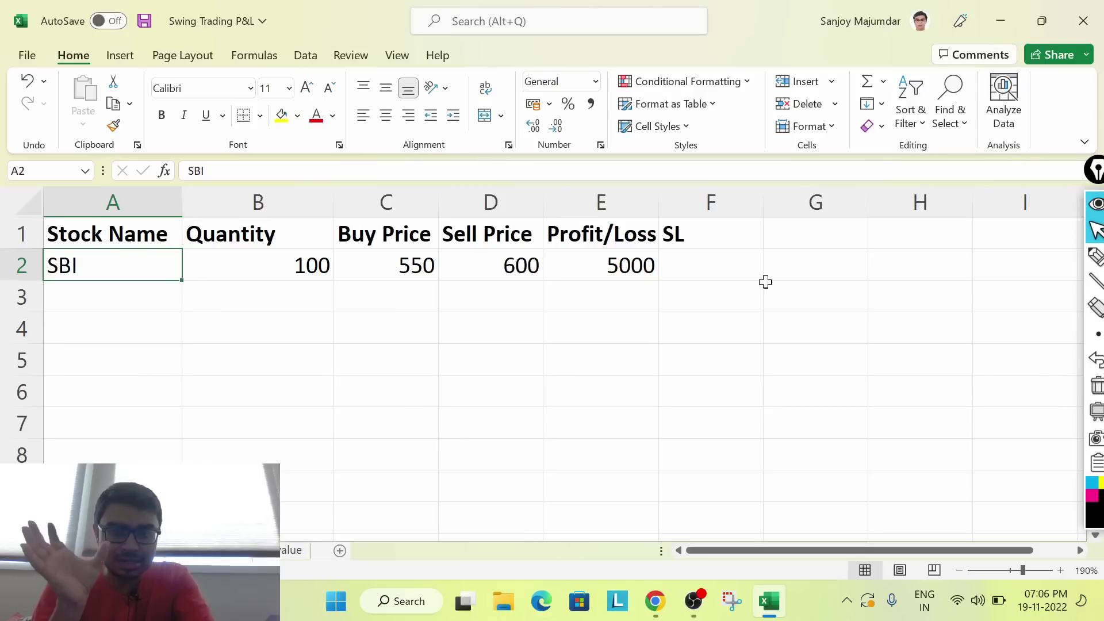
click(658, 604)
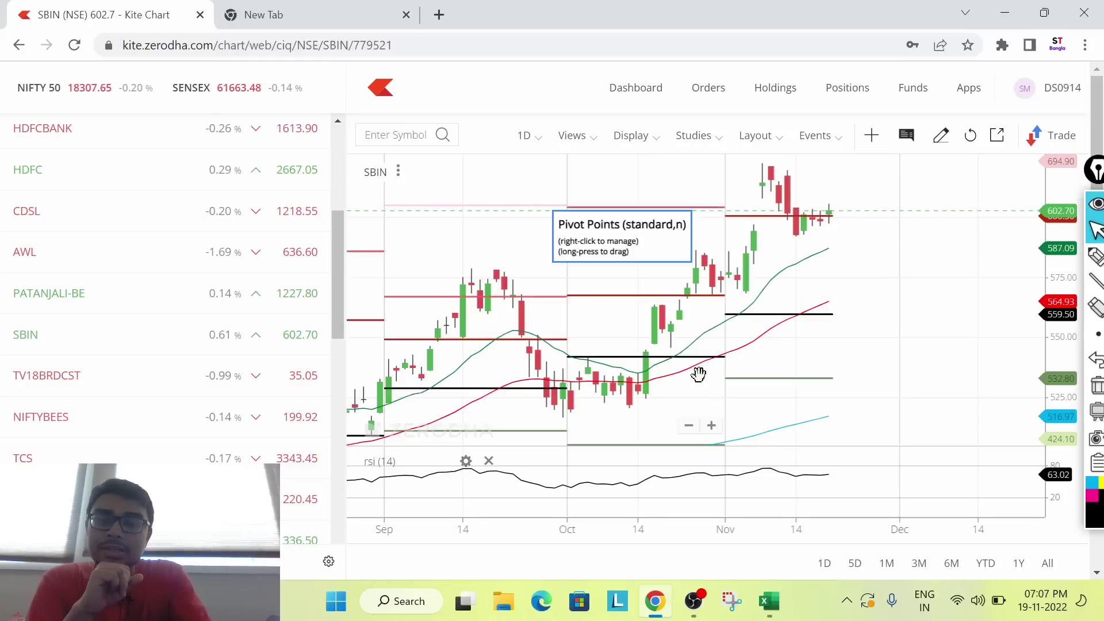
click(770, 601)
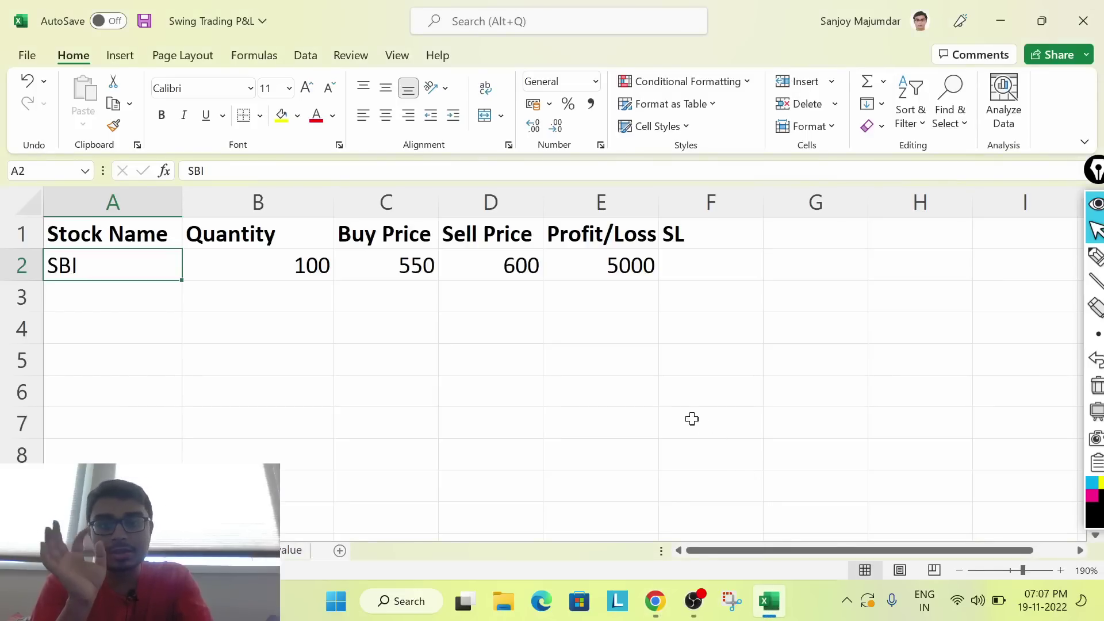
click(496, 268)
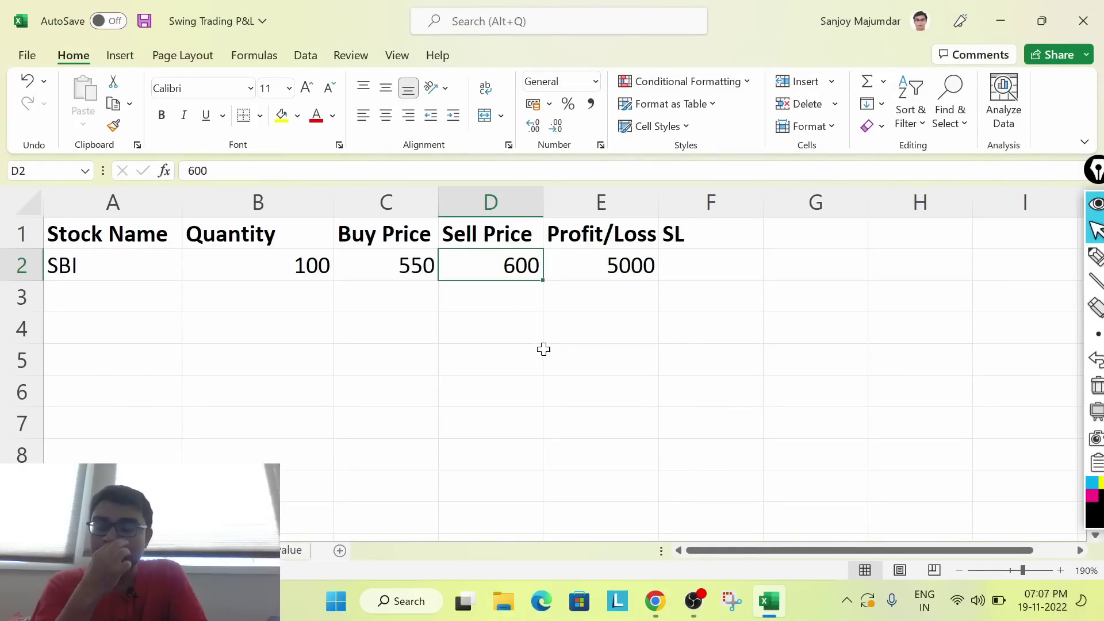
click(610, 262)
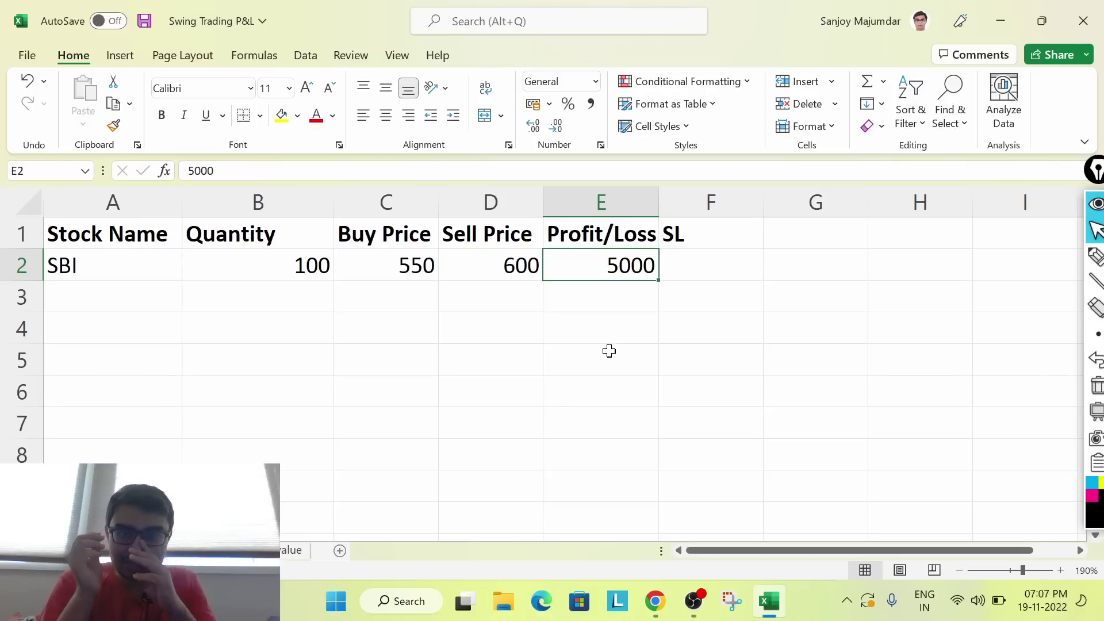
click(278, 276)
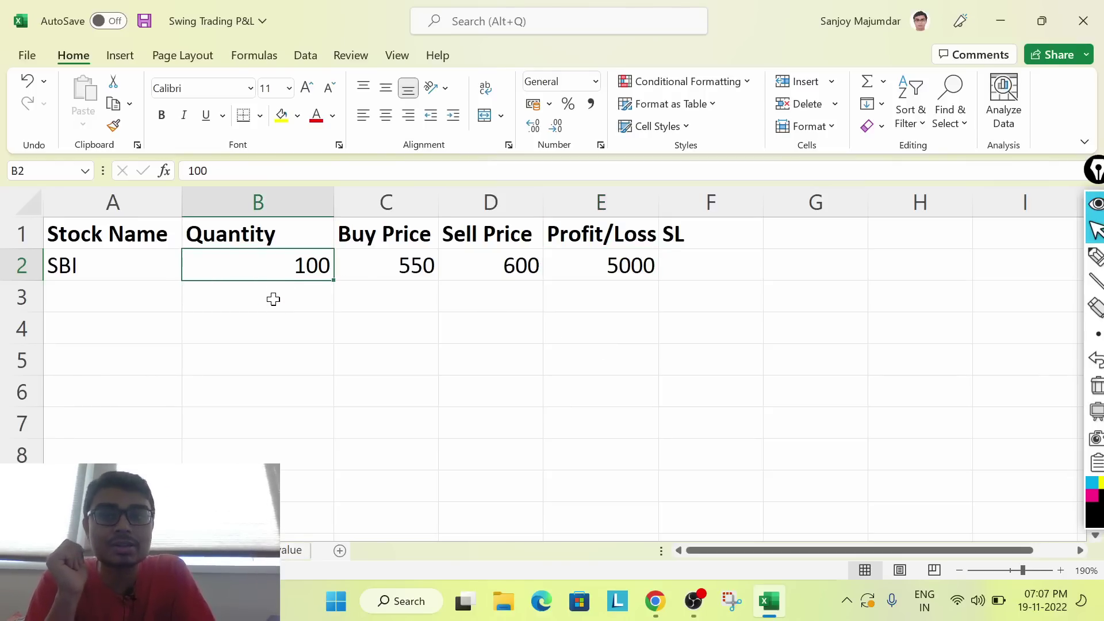
Enter 100000 in cell B4 below the SBI trade's quantity.
click(251, 316)
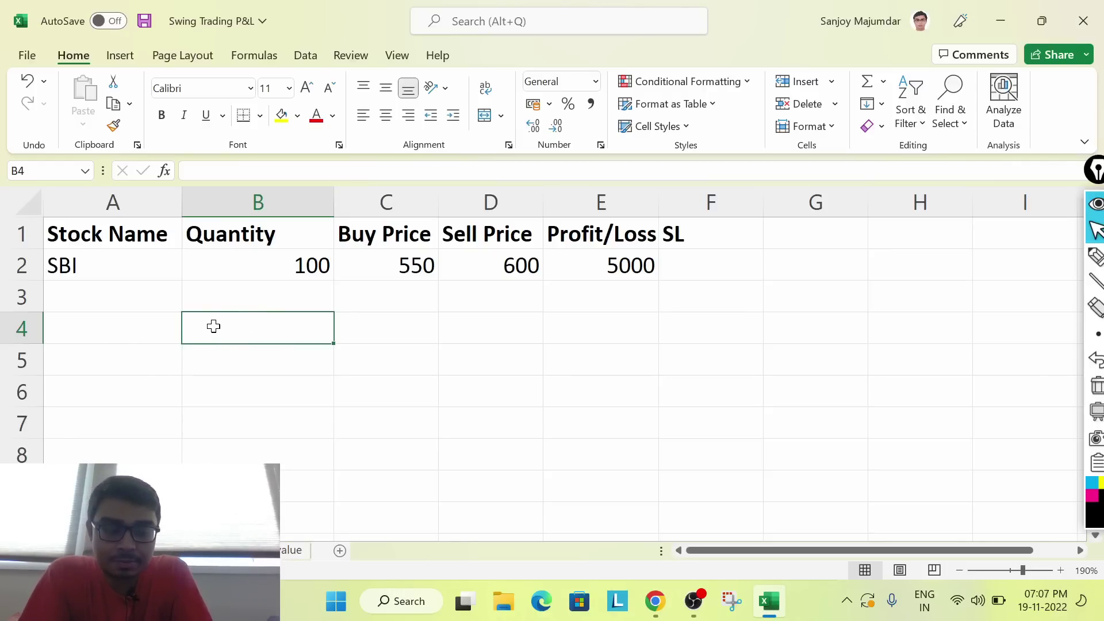
text(100000)
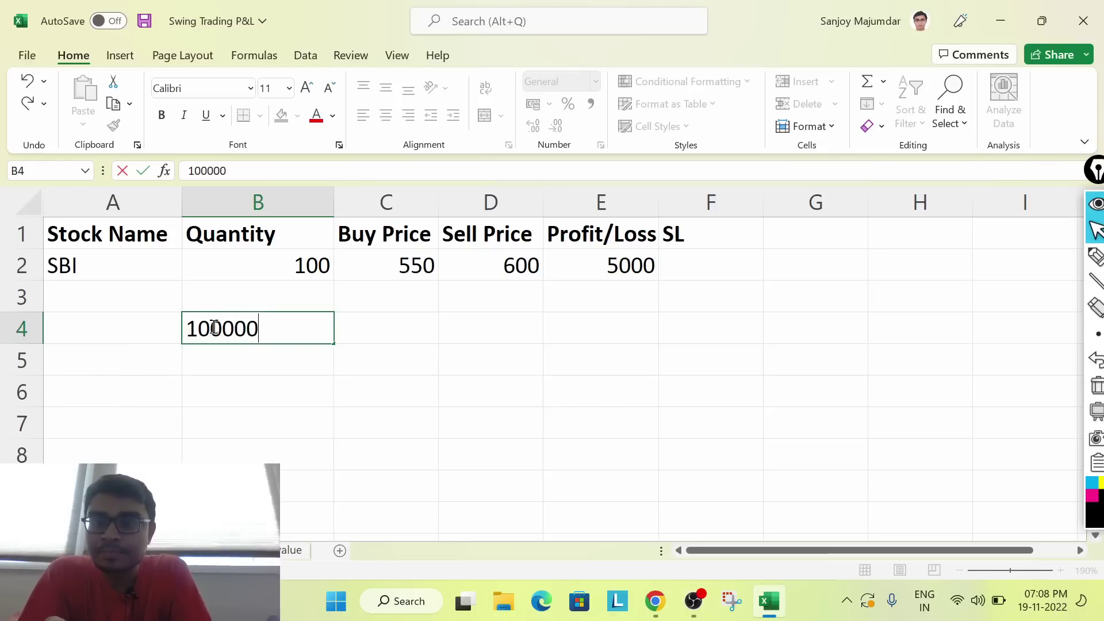
key(Return)
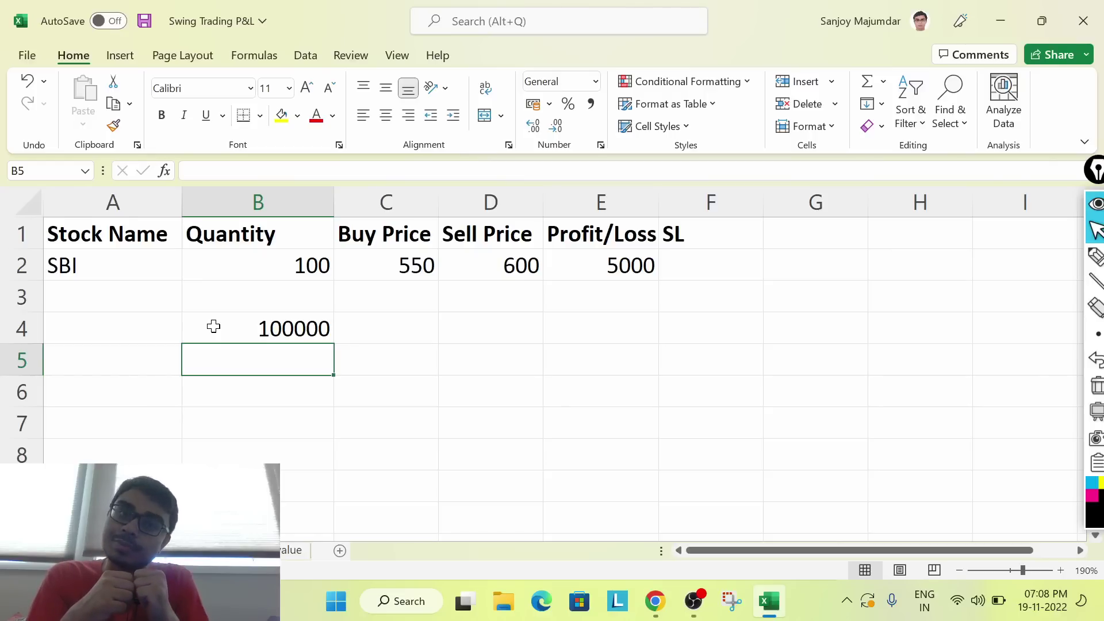
Compare the amount in B4 with the SBI trade's quantity, SL and buy price cells.
click(244, 251)
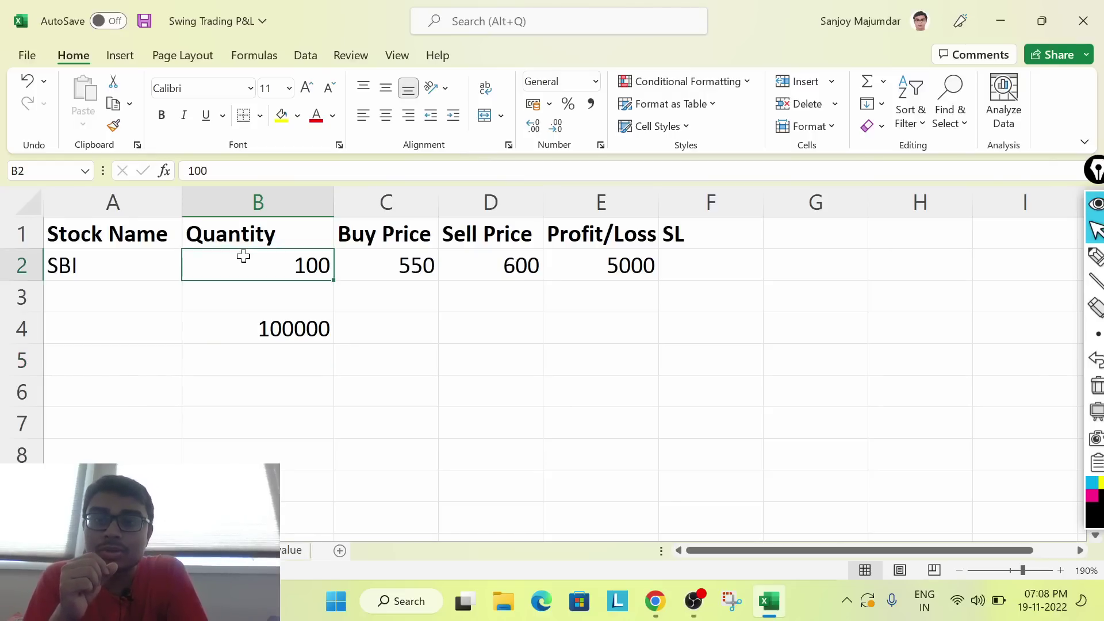
click(253, 331)
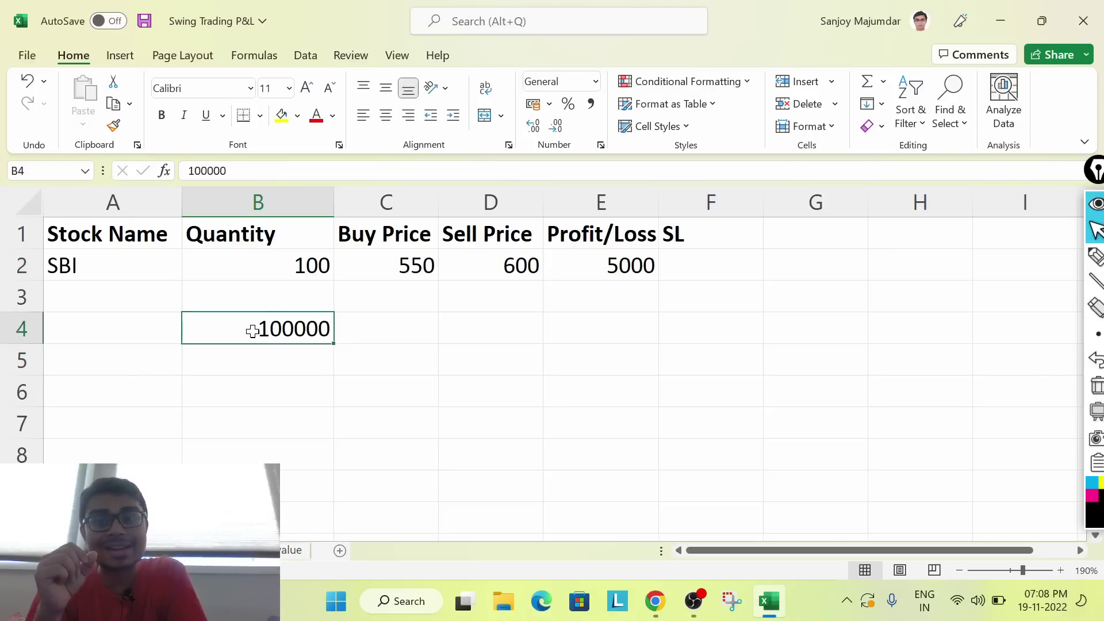
click(263, 272)
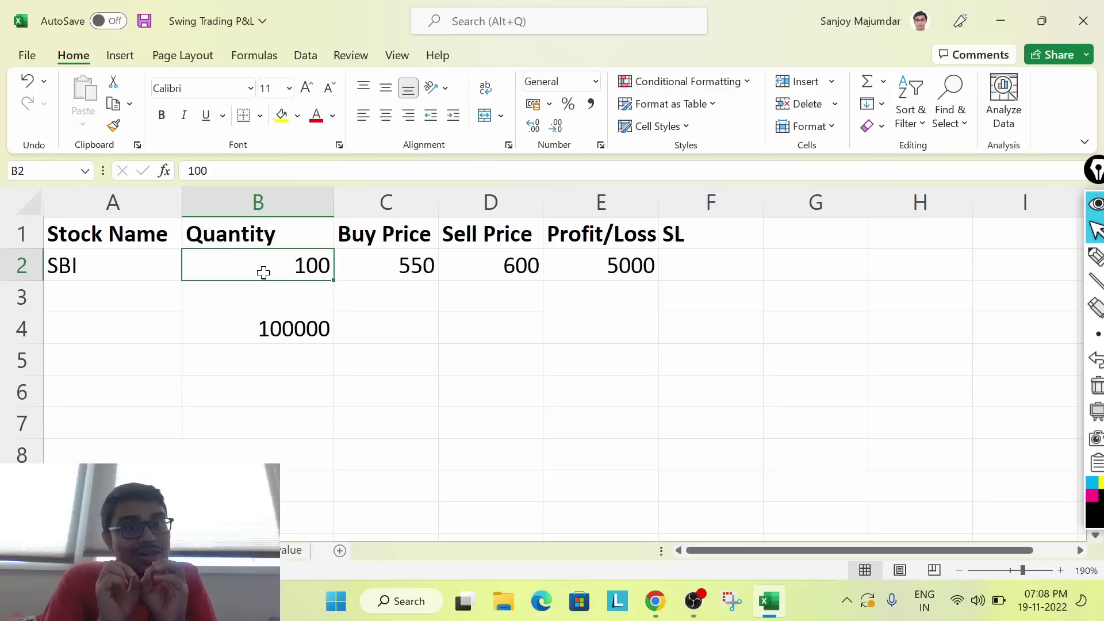
click(709, 257)
double_click(701, 230)
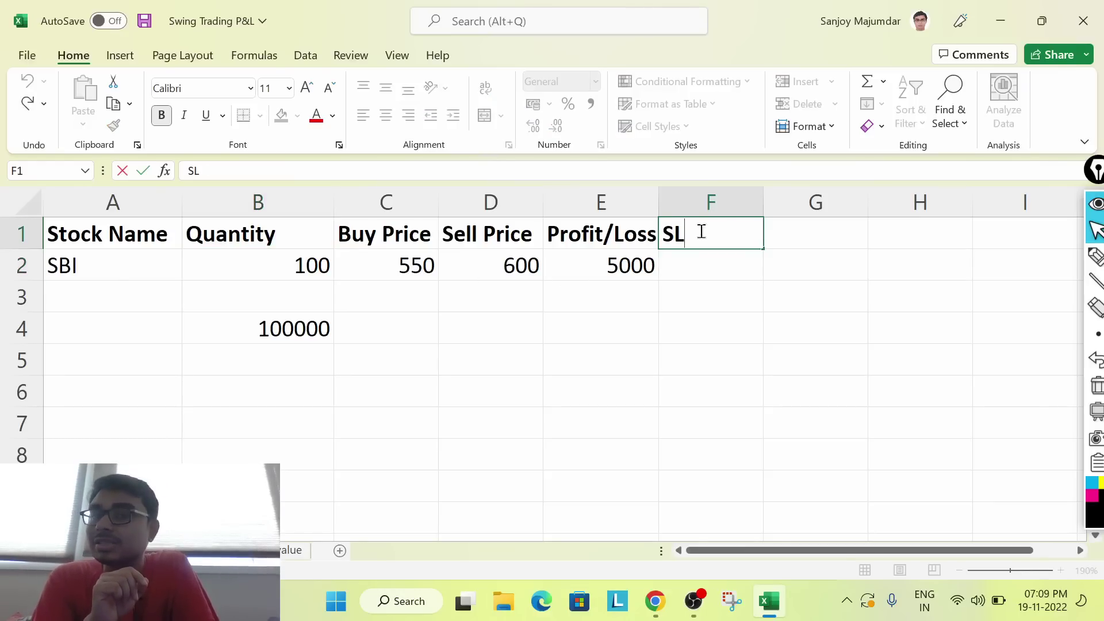
click(698, 288)
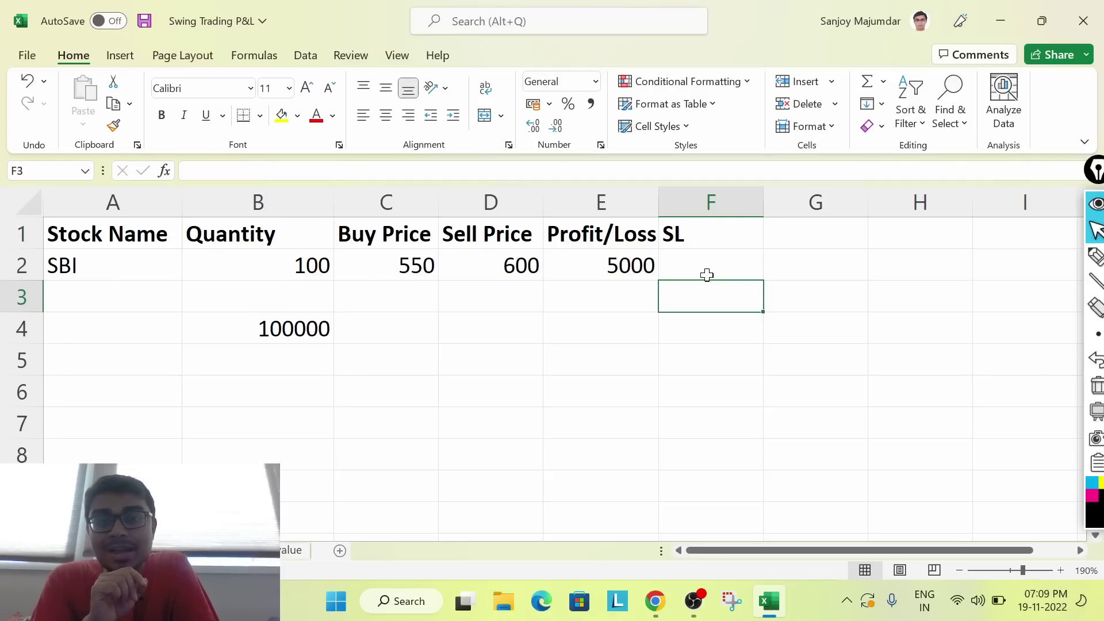
click(708, 274)
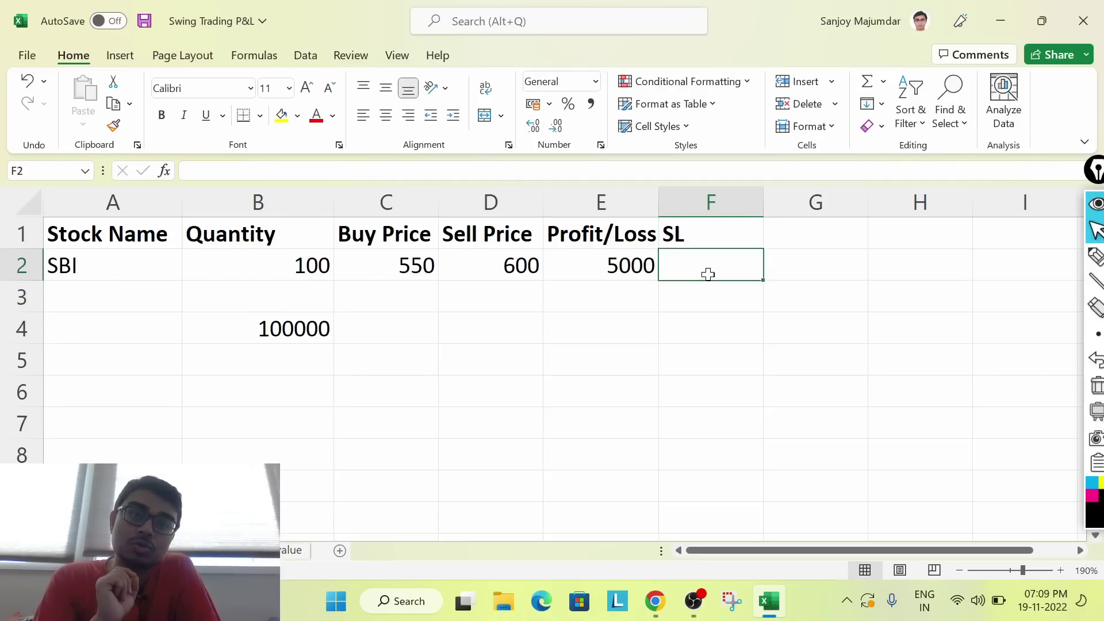
click(281, 329)
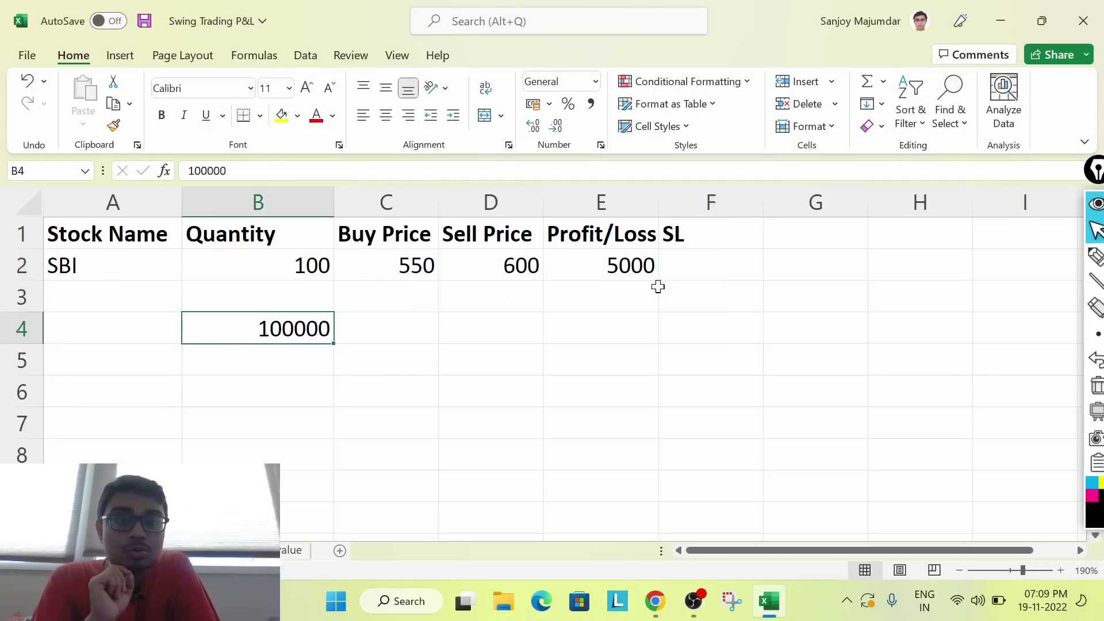
click(727, 259)
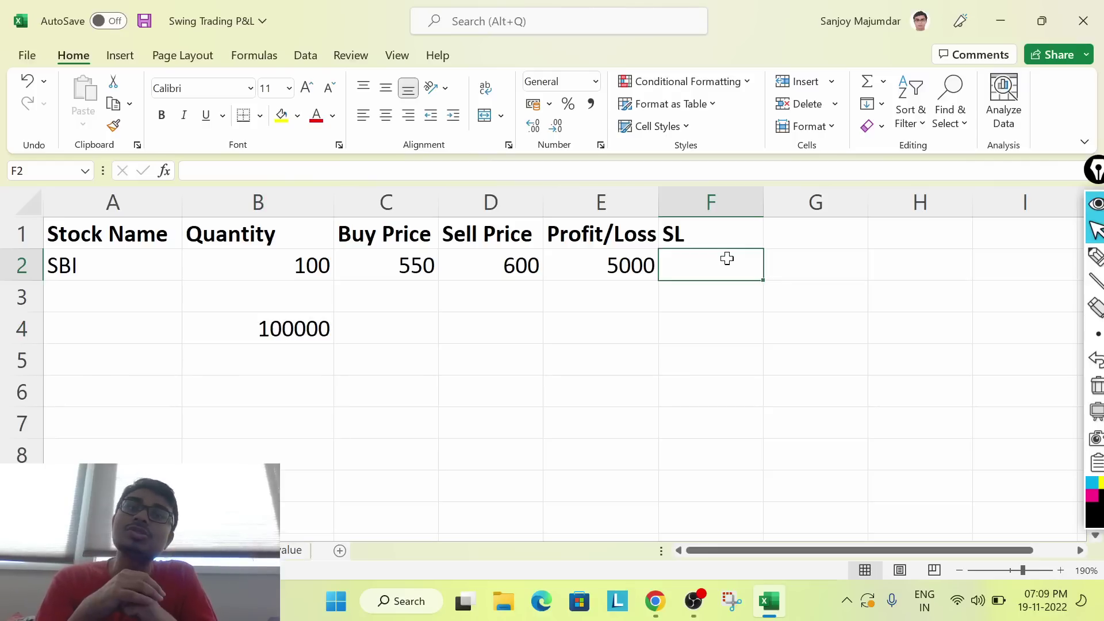
click(395, 271)
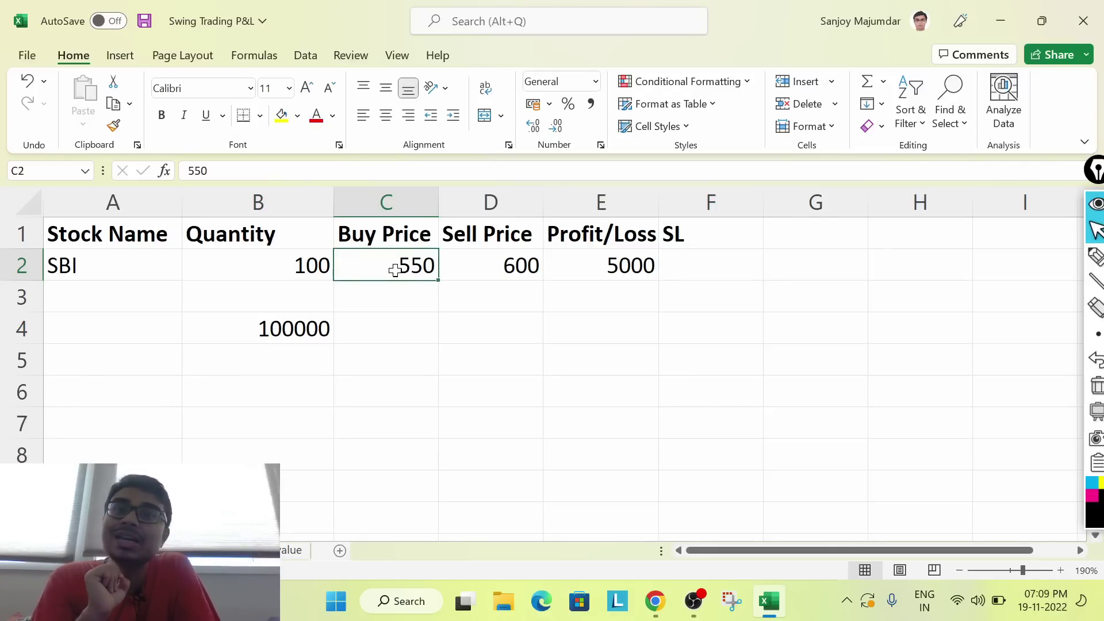
Enter 500 as the SBI trade's stop loss in cell F2, under the SL heading.
click(727, 273)
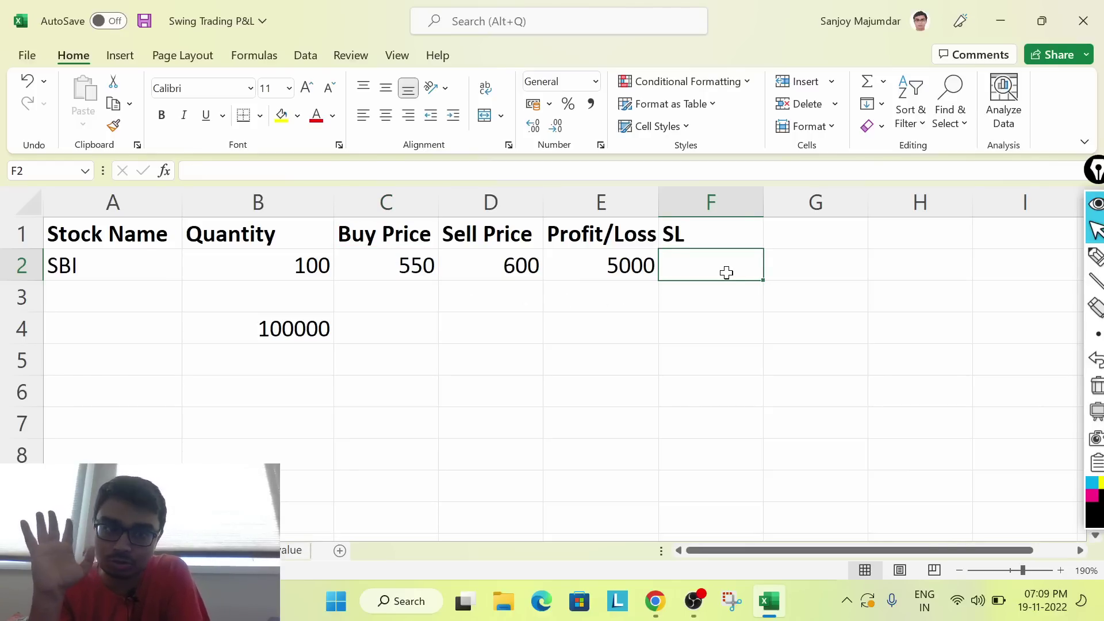
text(500)
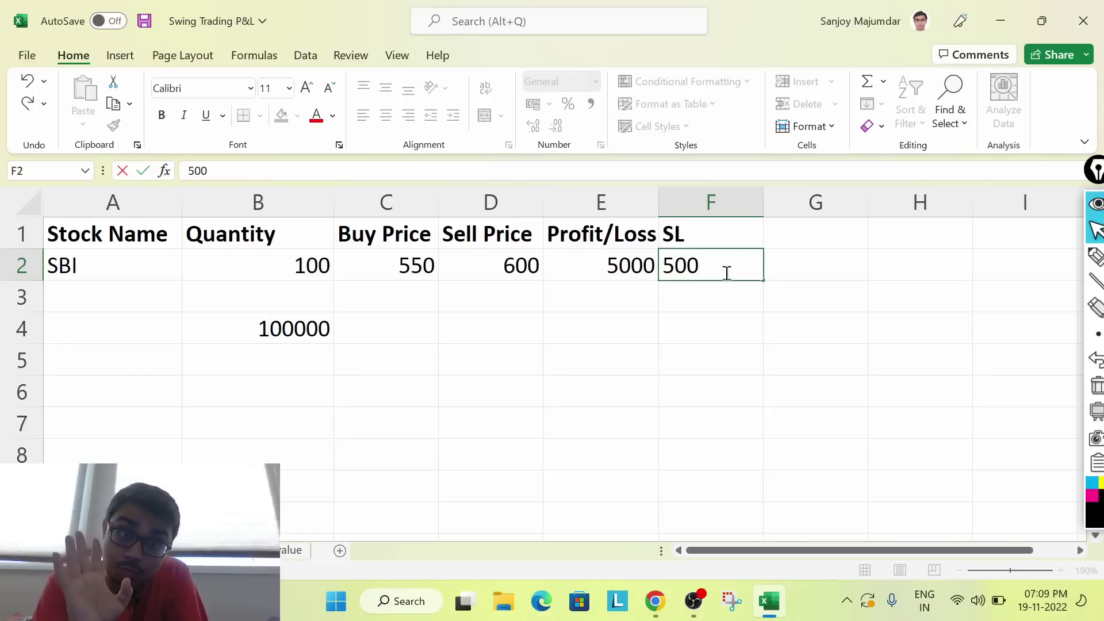
key(Return)
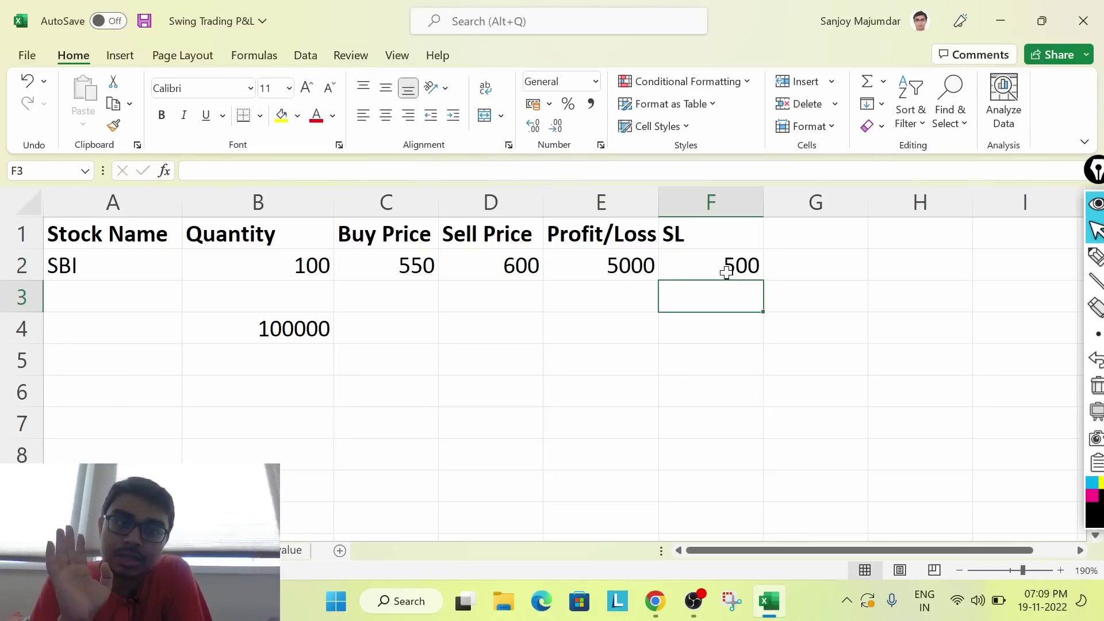
click(726, 272)
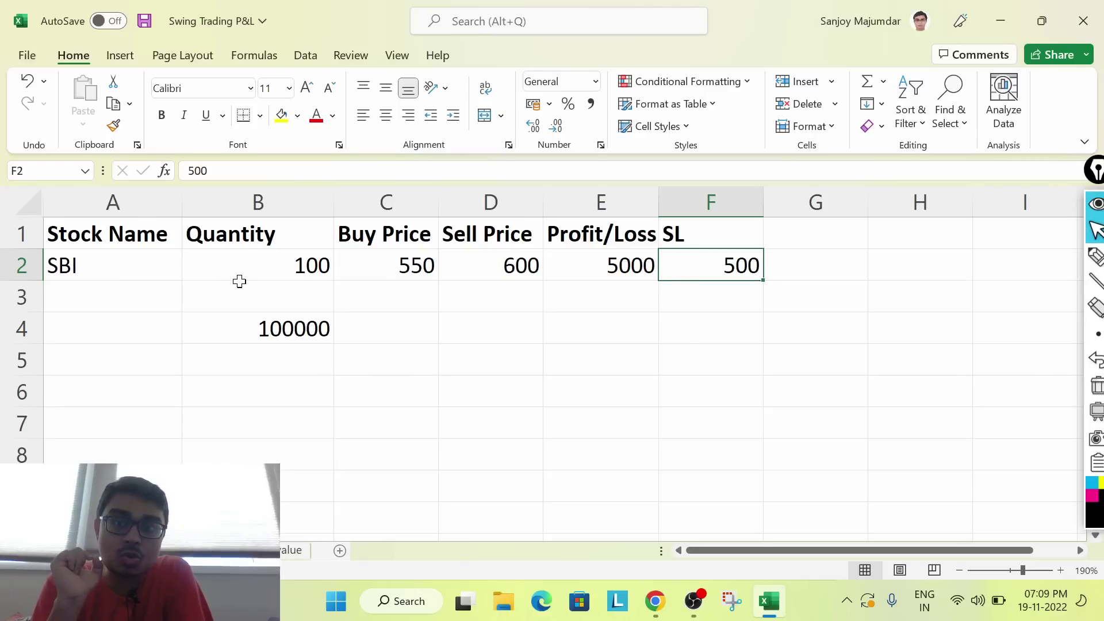
Set the SBI trade's quantity in cell B2 to 50.
click(261, 271)
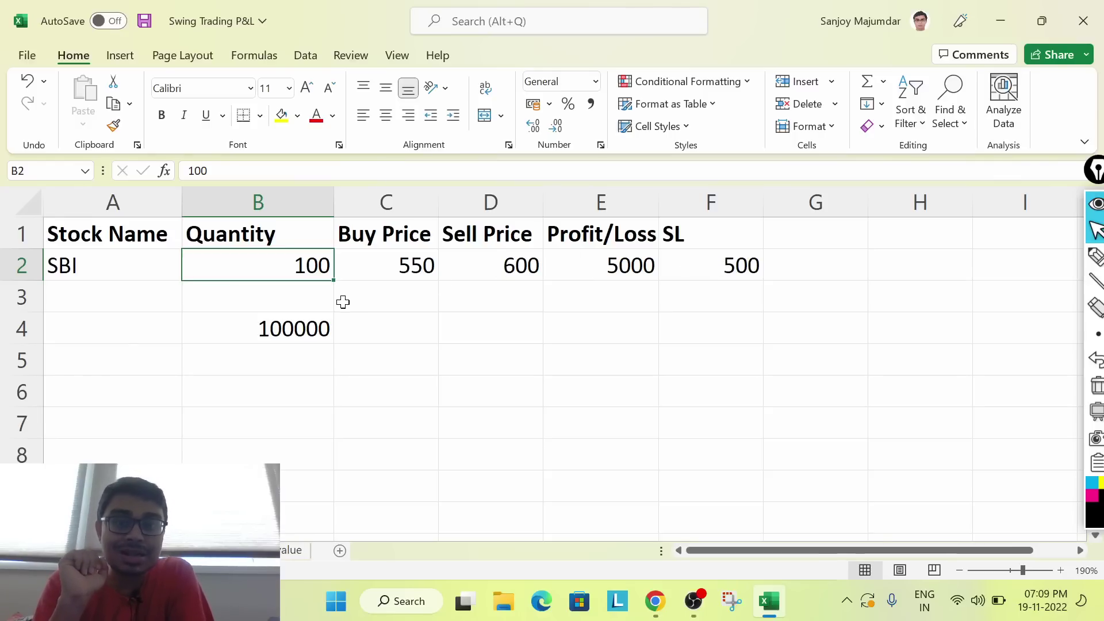
click(303, 330)
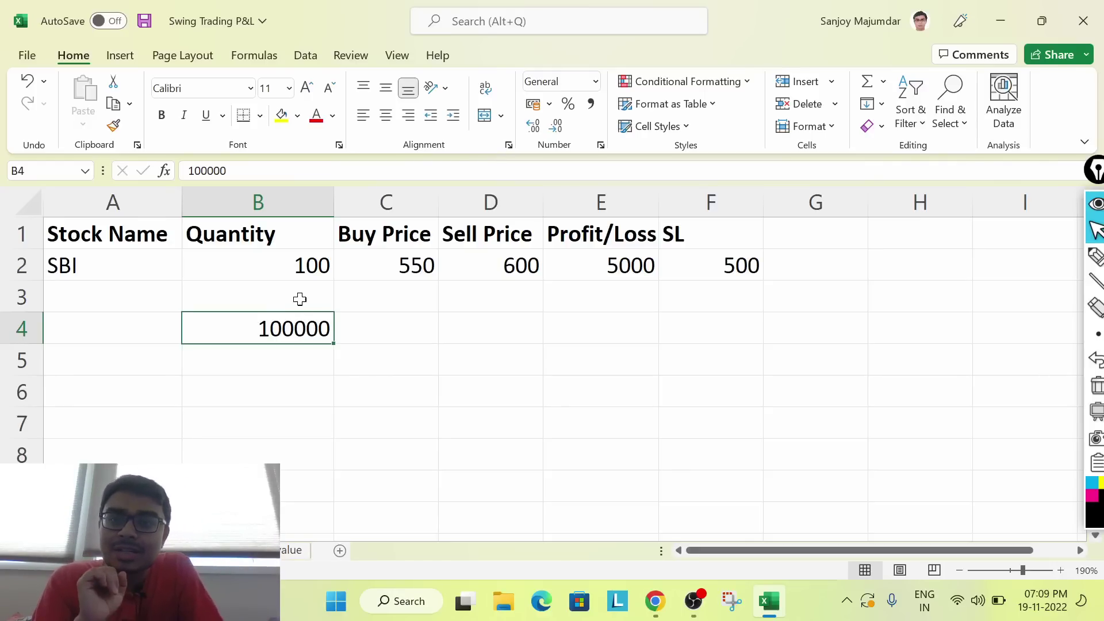
click(298, 277)
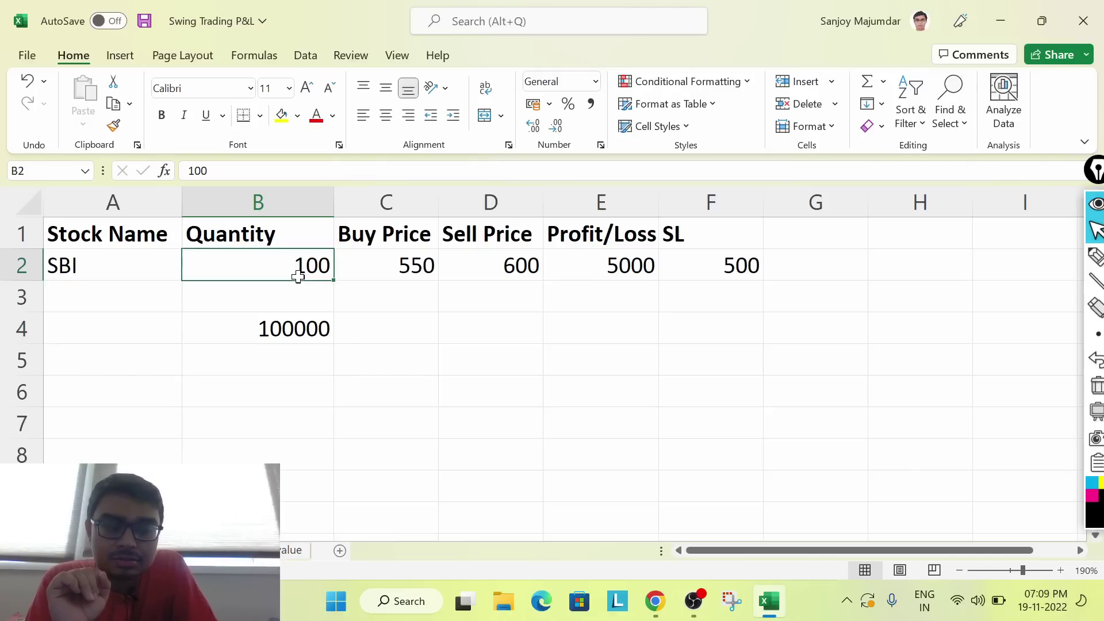
text(50)
key(Return)
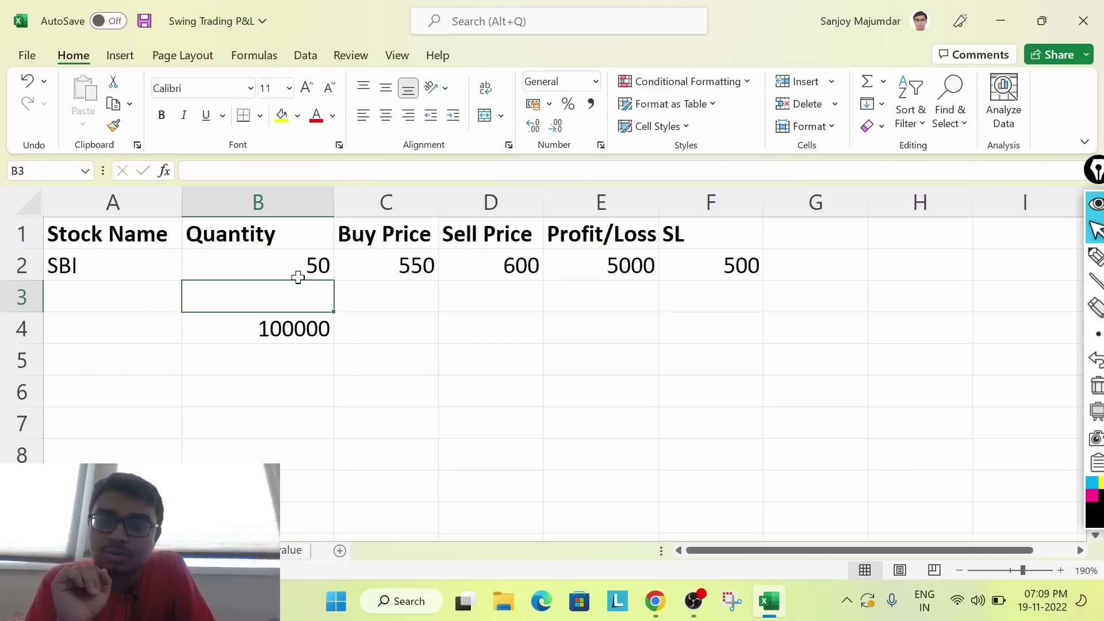
click(298, 277)
Compare the SBI trade's stop loss and reduced quantity with the capital amount in B4.
click(717, 271)
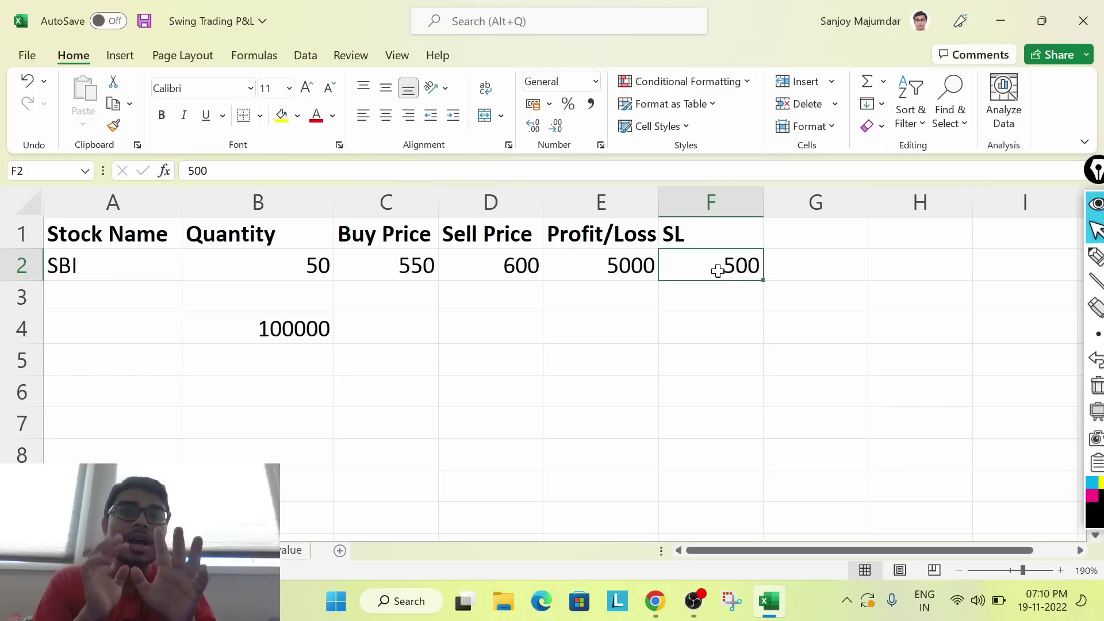
click(266, 317)
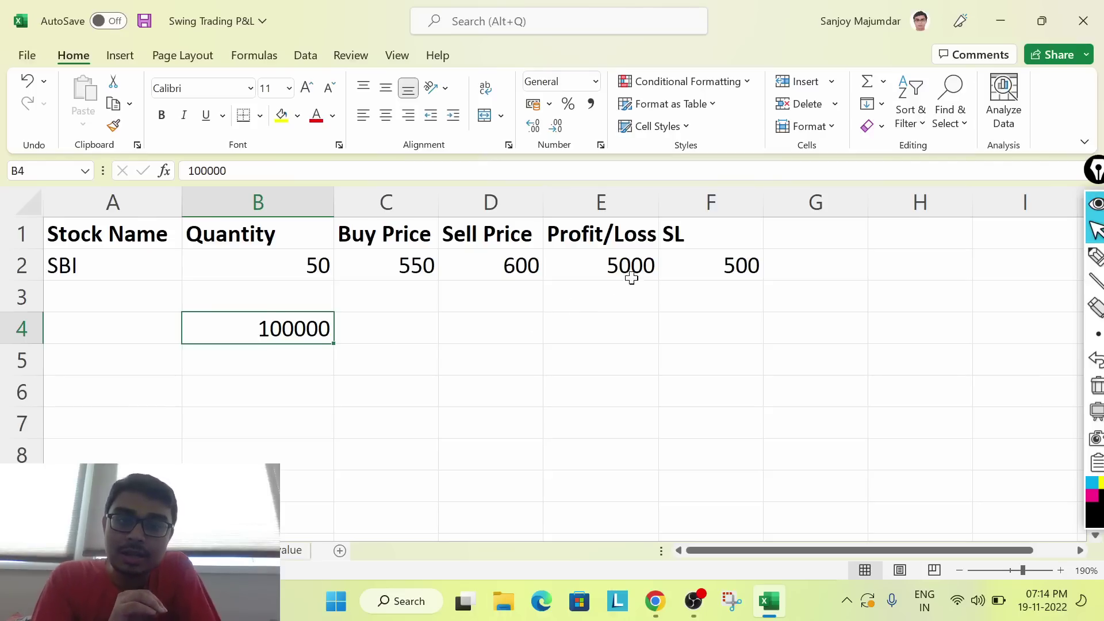
click(710, 260)
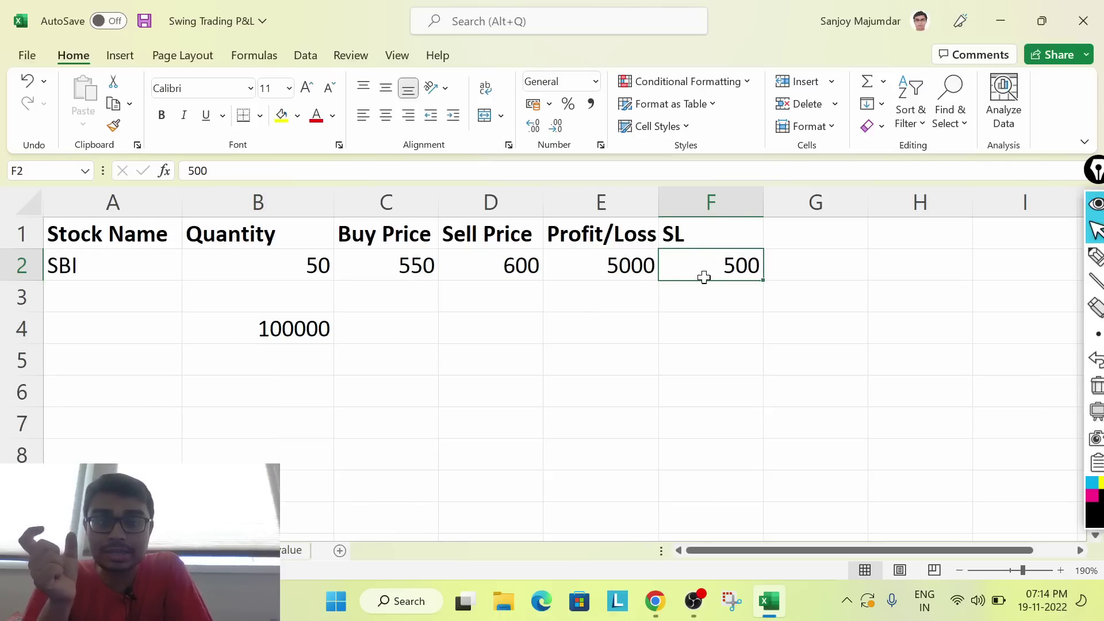
click(251, 270)
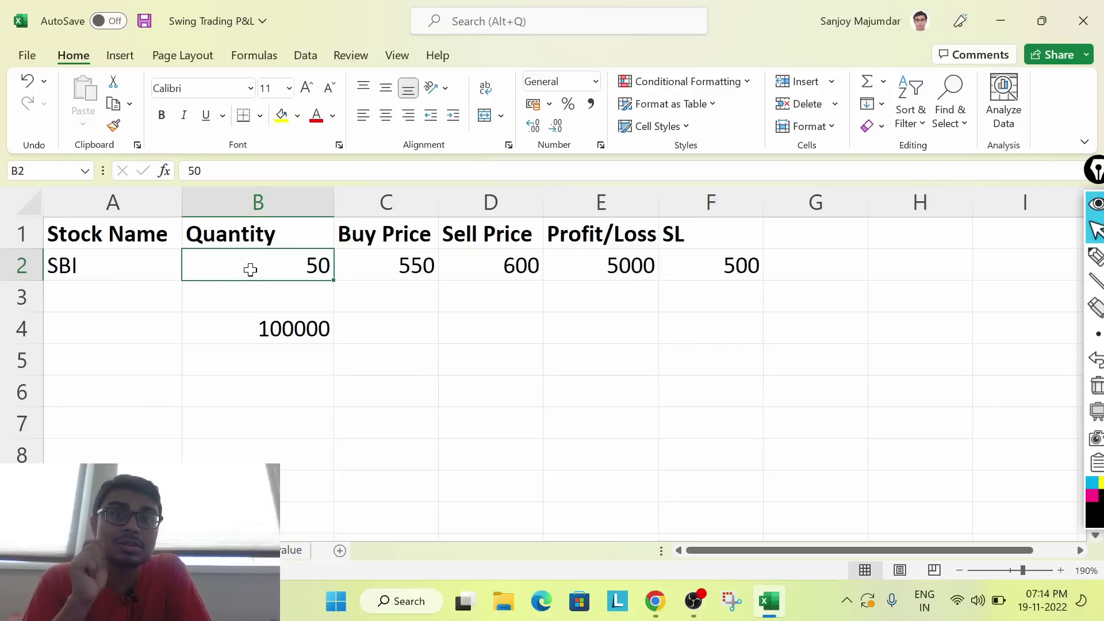
click(377, 368)
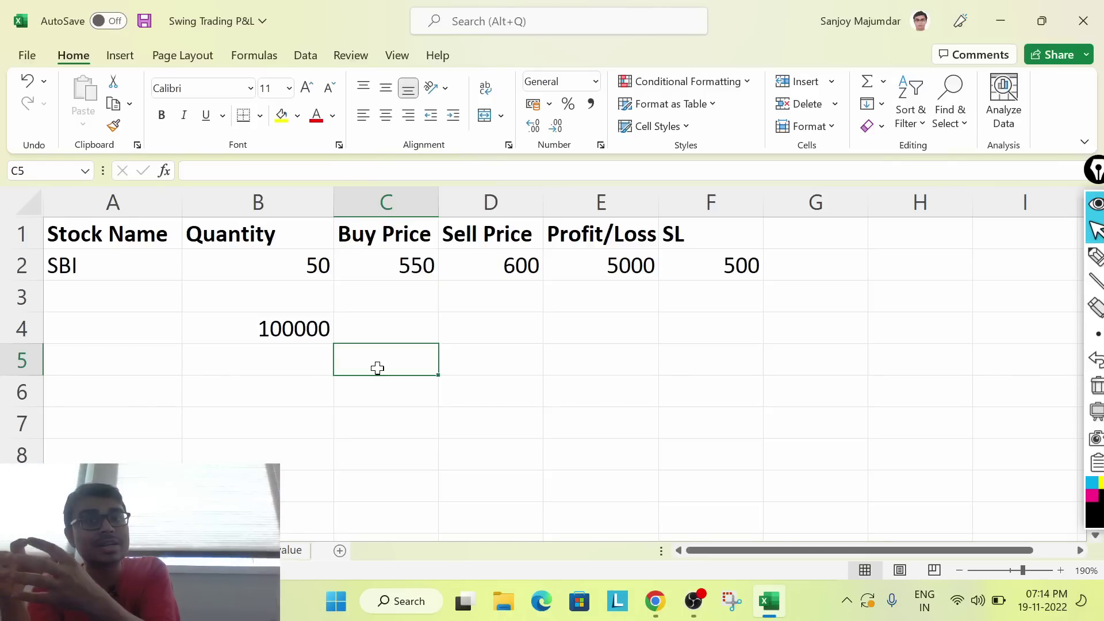
click(279, 326)
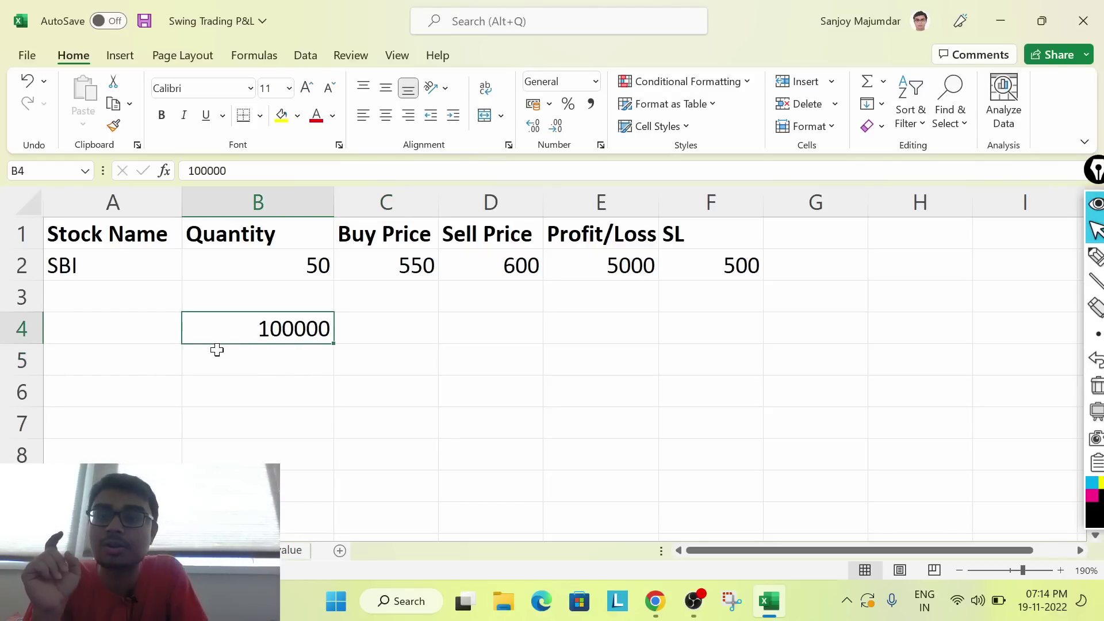
click(402, 336)
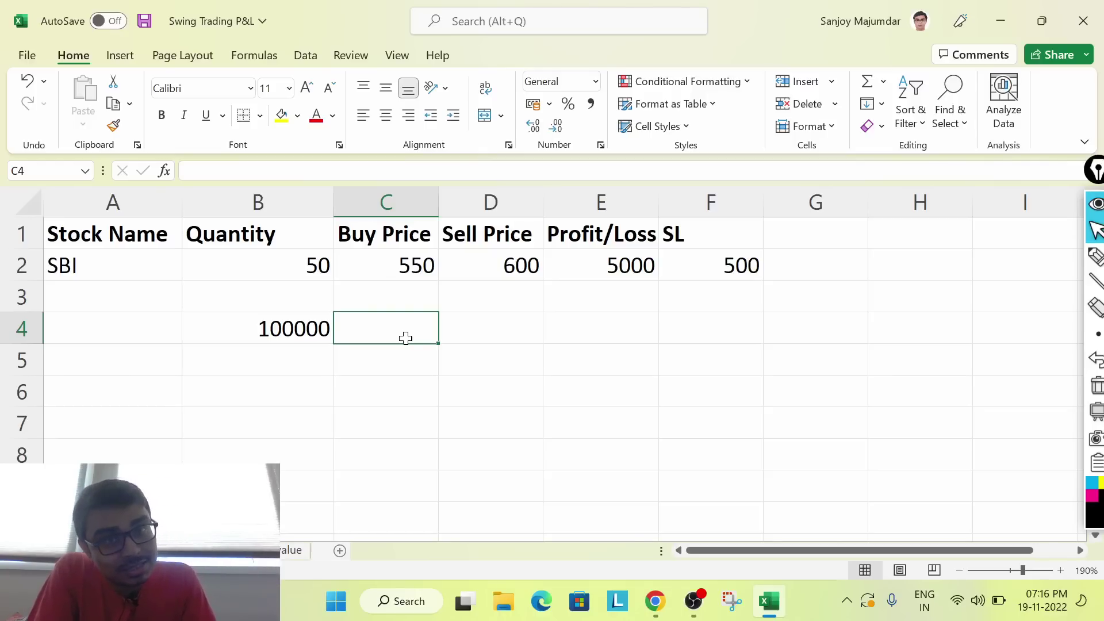
click(738, 277)
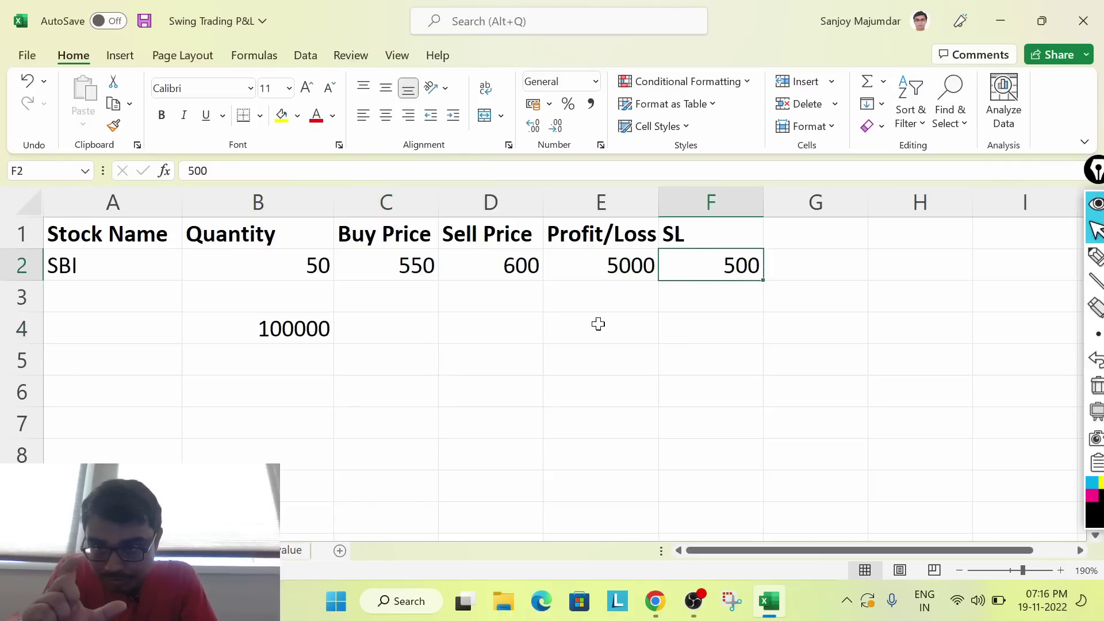
click(527, 261)
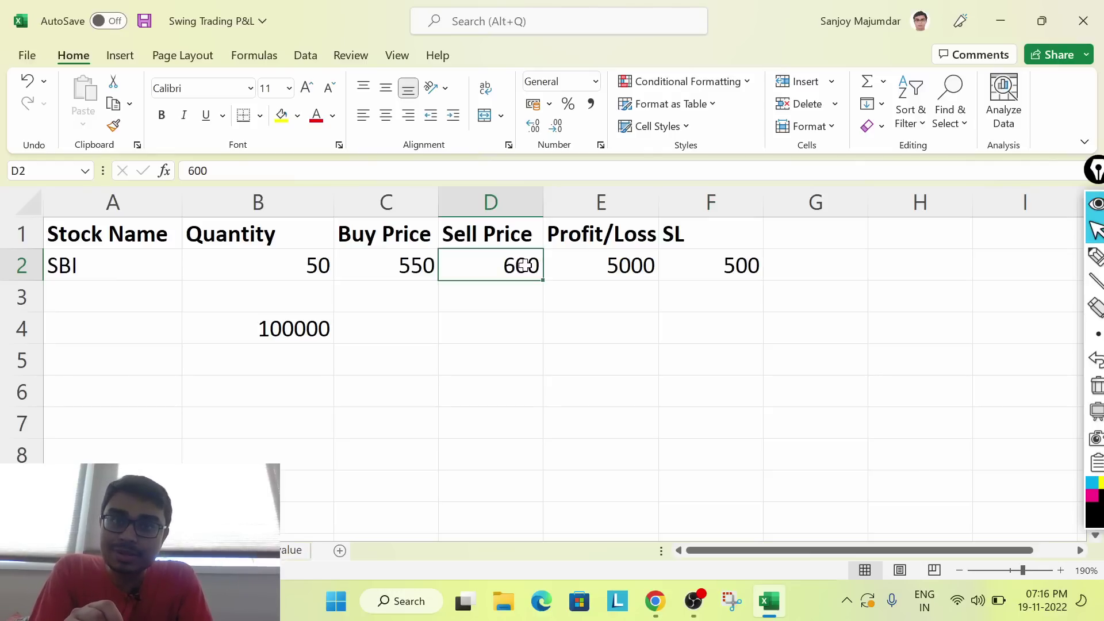
text(1)
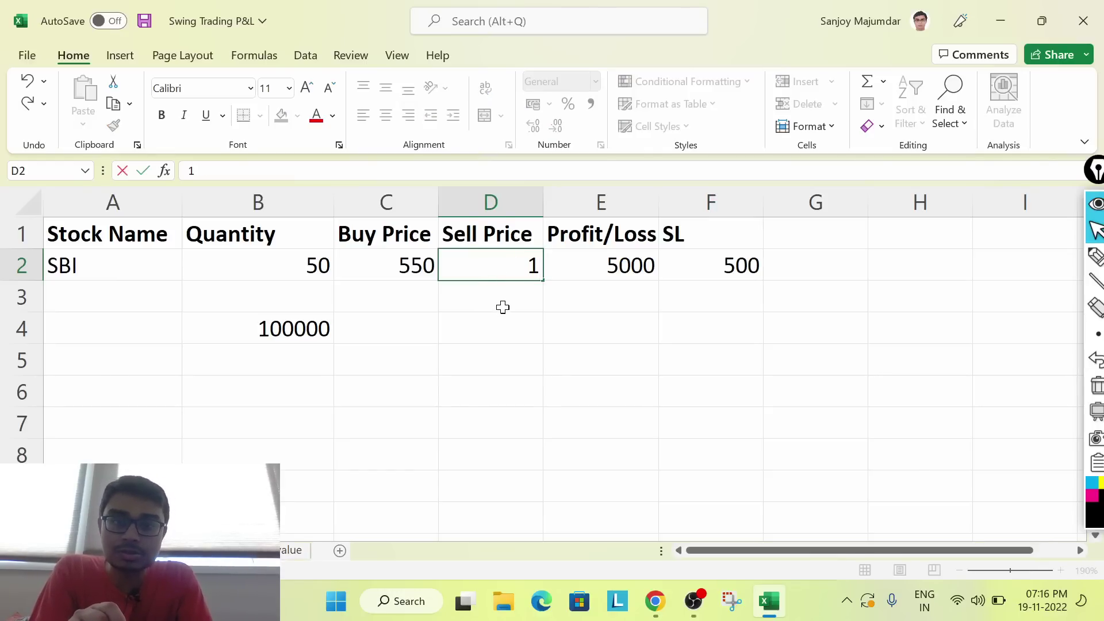
key(BackSpace)
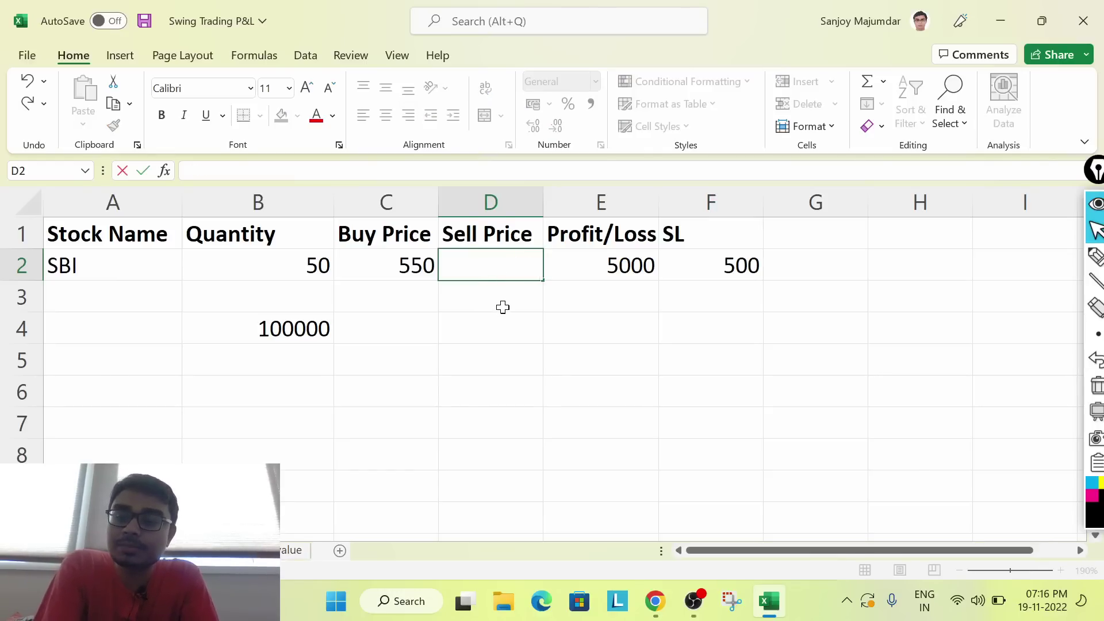
key(Escape)
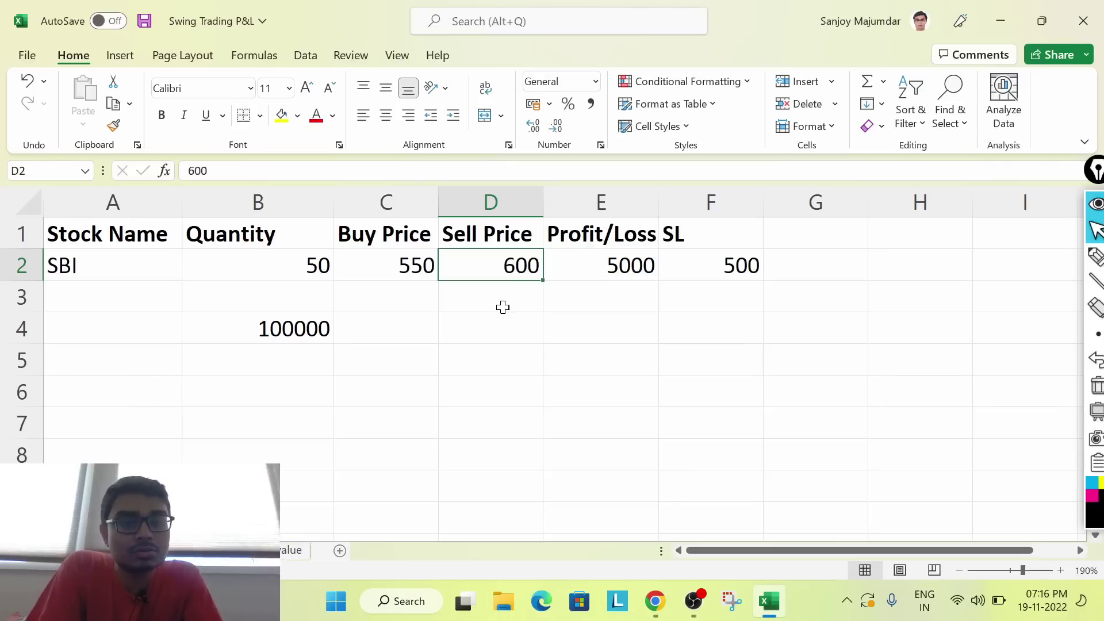
Check the SBIN daily chart in Chrome against the SBI trade's stop loss in the Excel sheet.
click(503, 307)
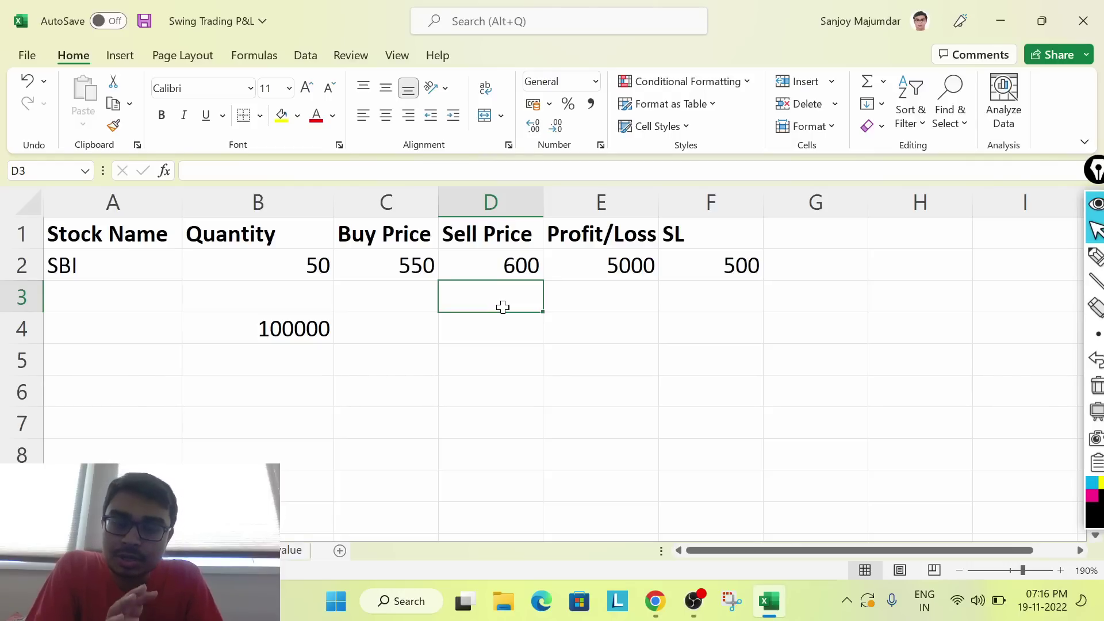
click(504, 336)
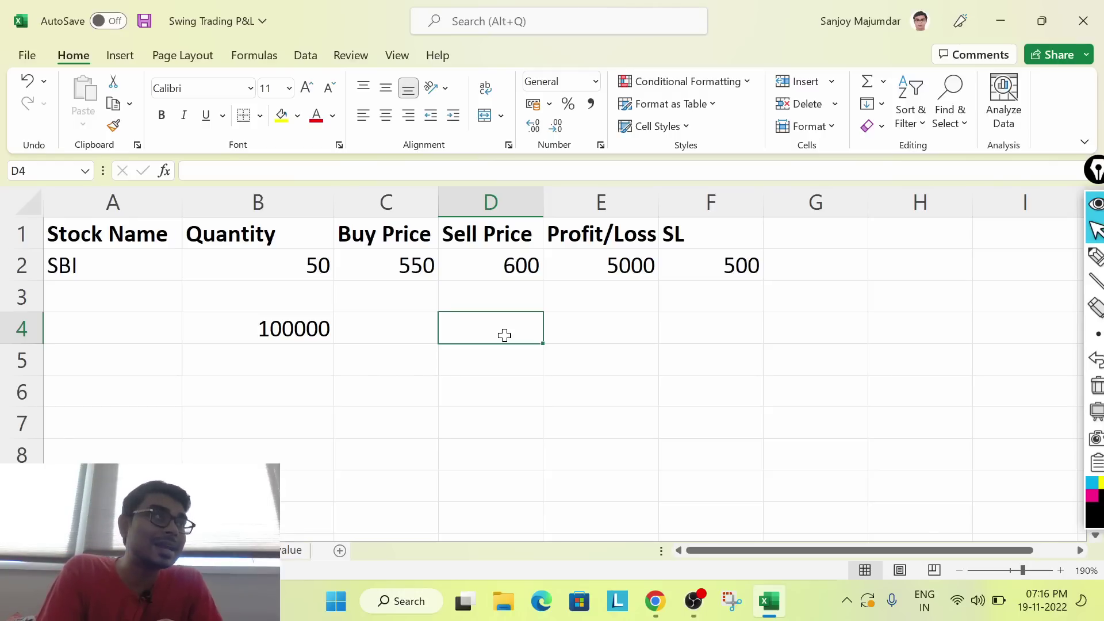
click(655, 604)
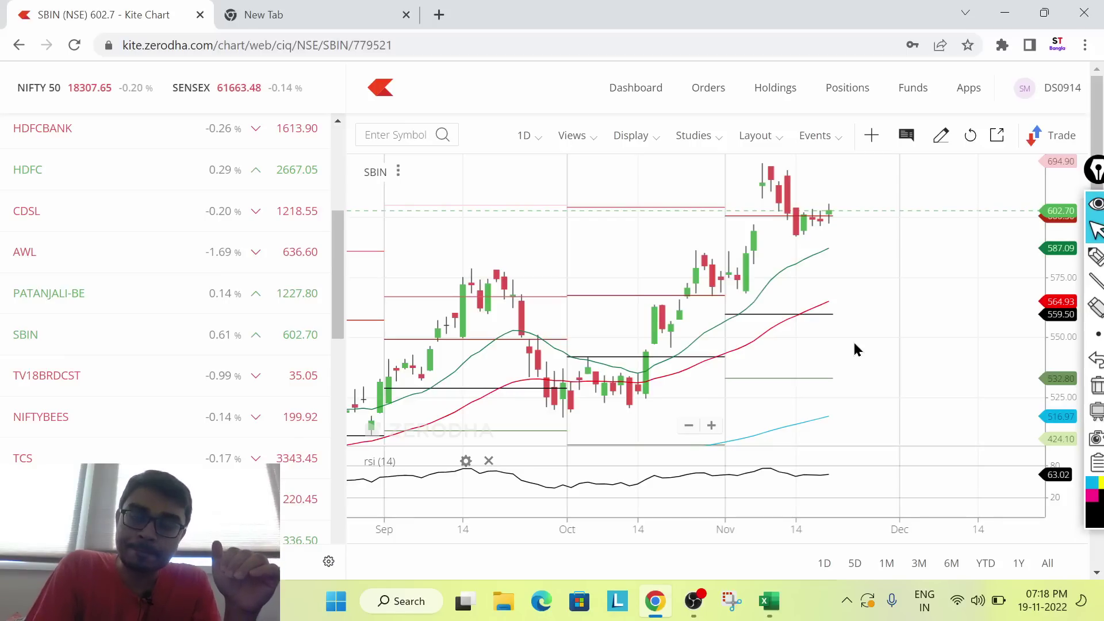
click(770, 602)
click(655, 403)
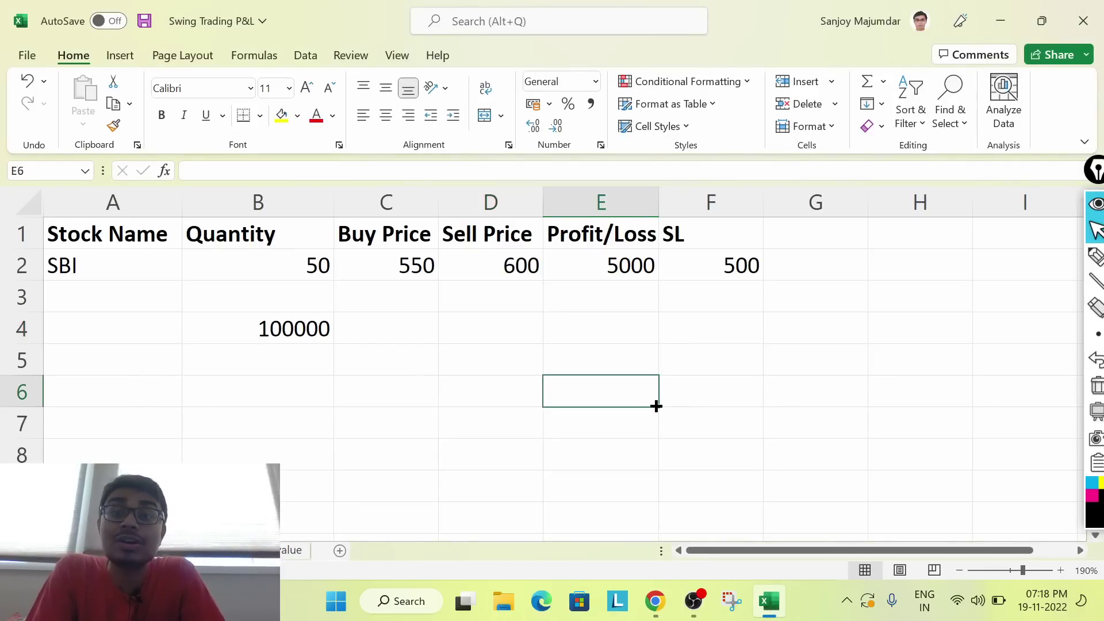
click(1001, 23)
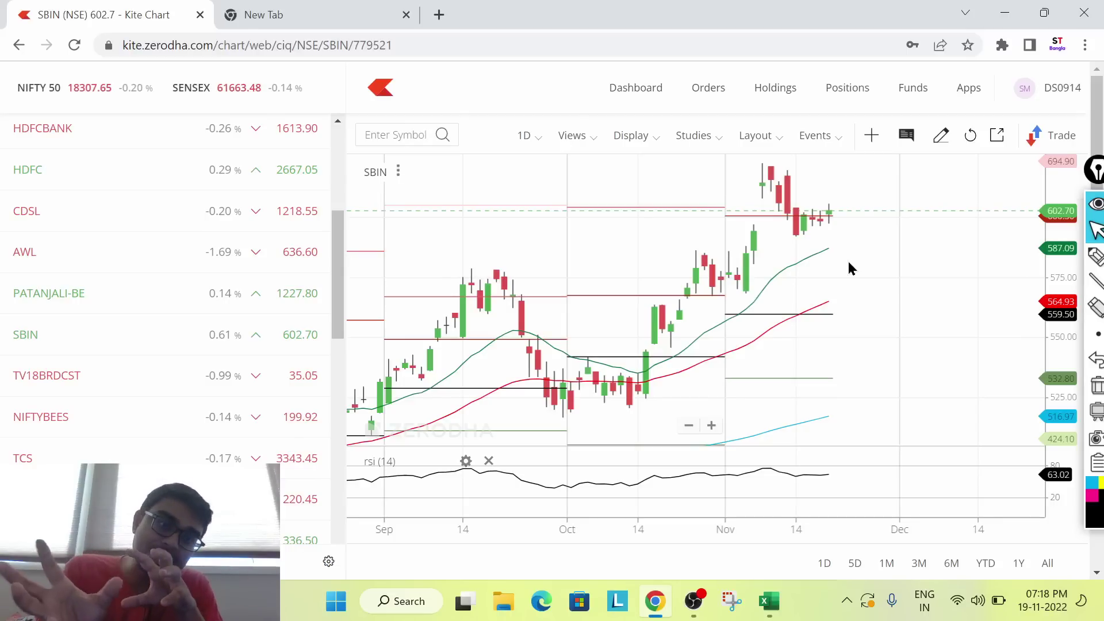
click(766, 613)
click(738, 260)
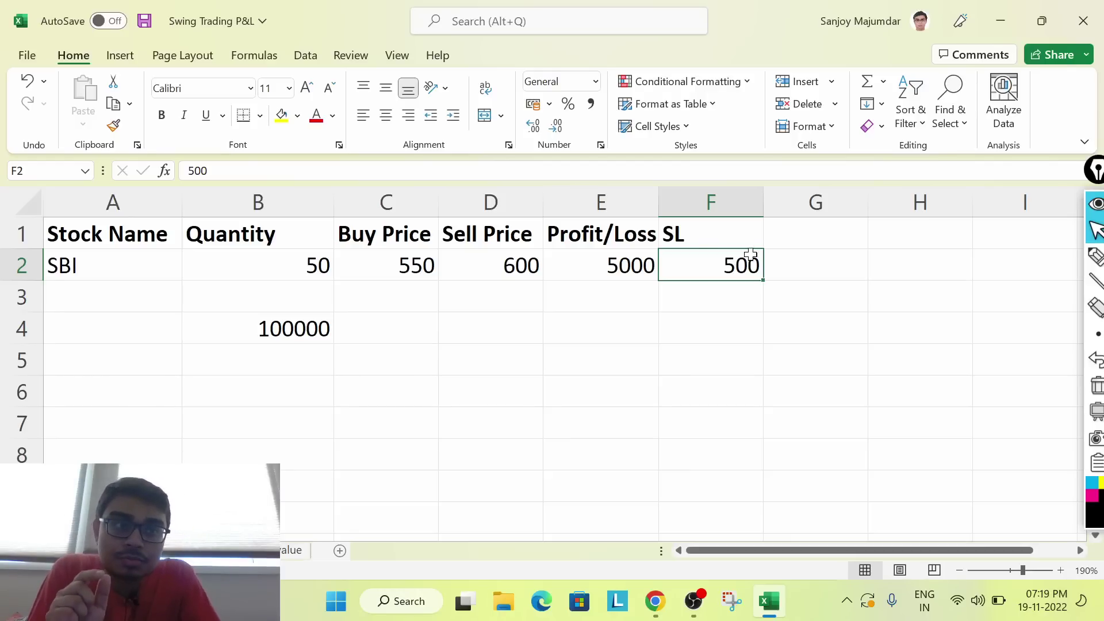
click(1007, 17)
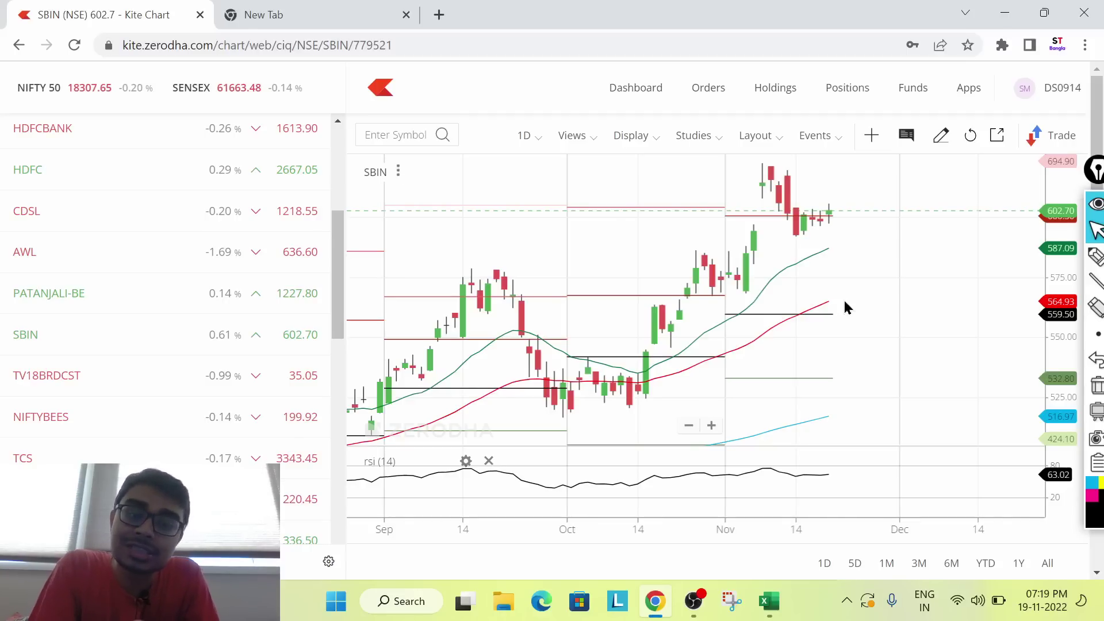
Switch to Excel and enter -2500 in cell G2 beside the SBI trade's stop loss.
click(768, 601)
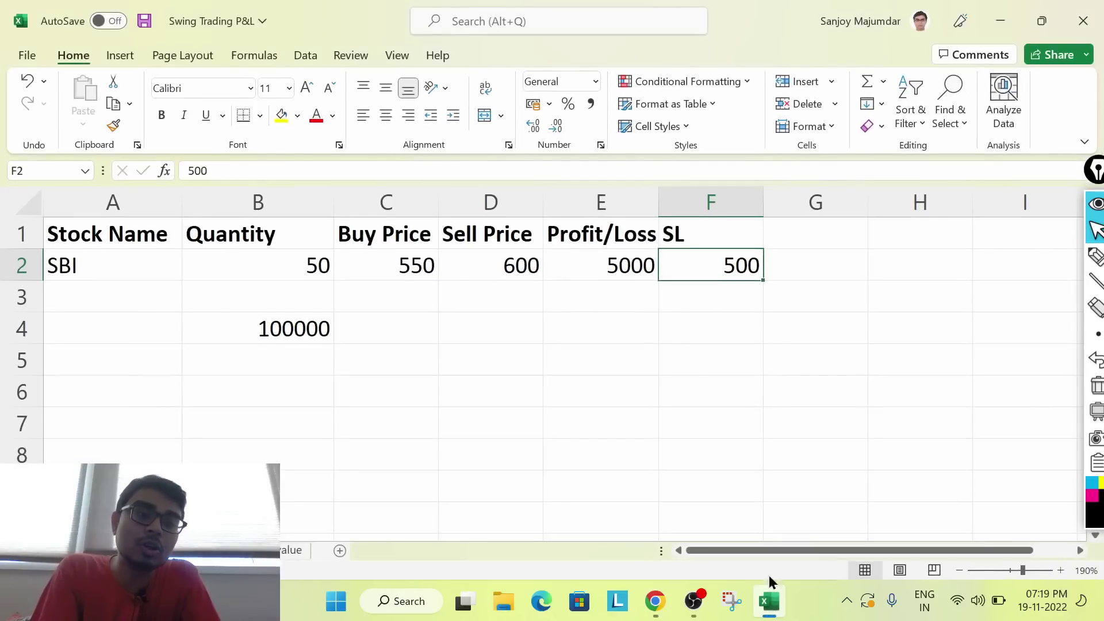
click(718, 303)
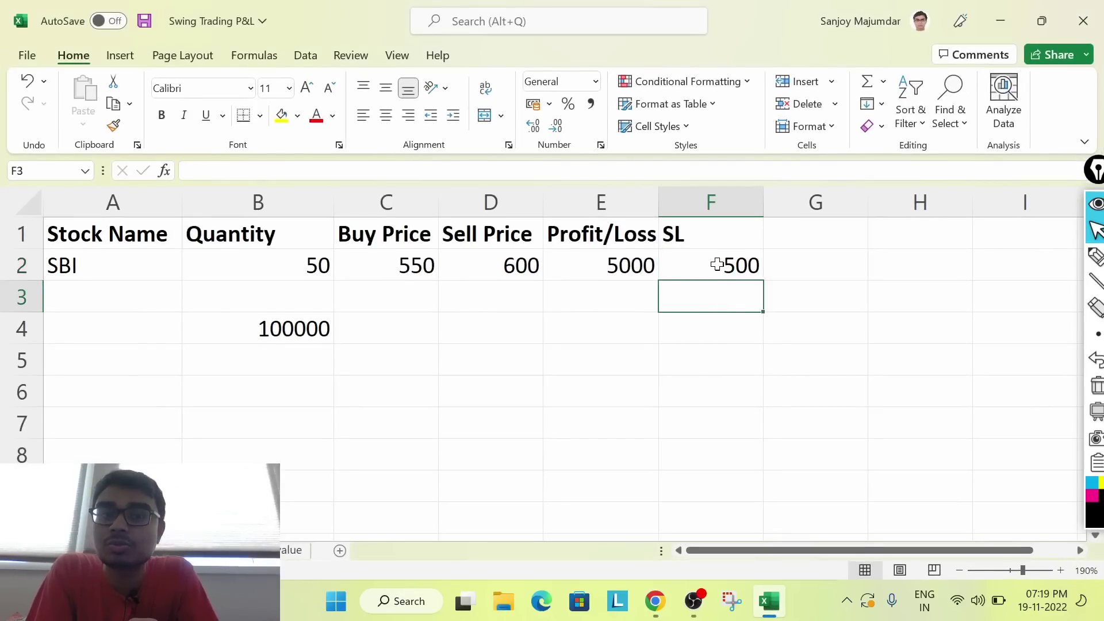
click(811, 271)
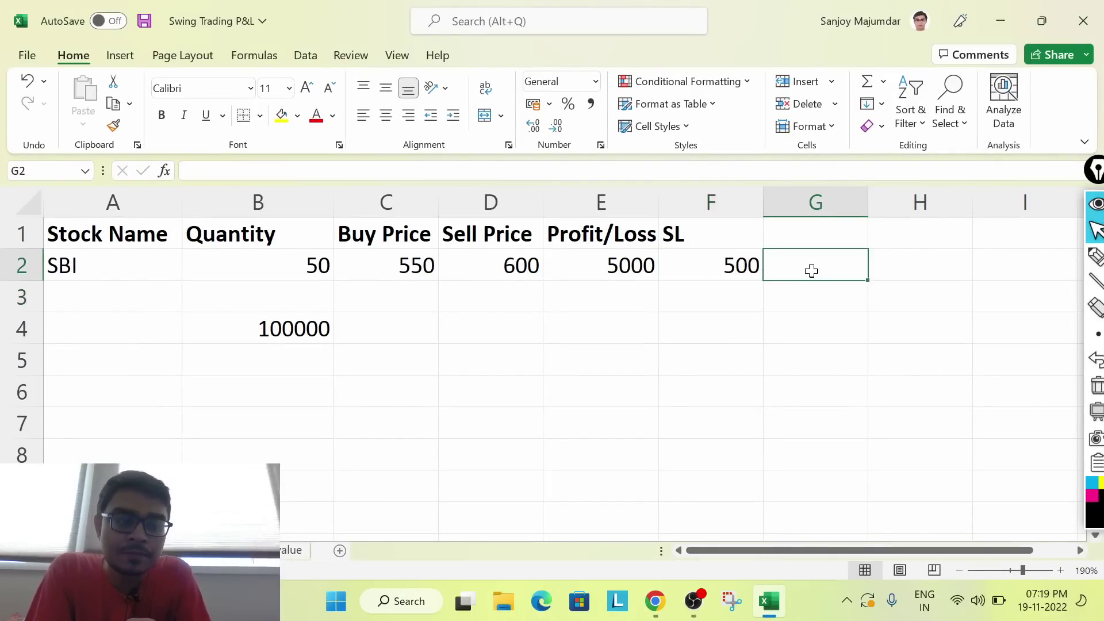
text(-2500)
key(Return)
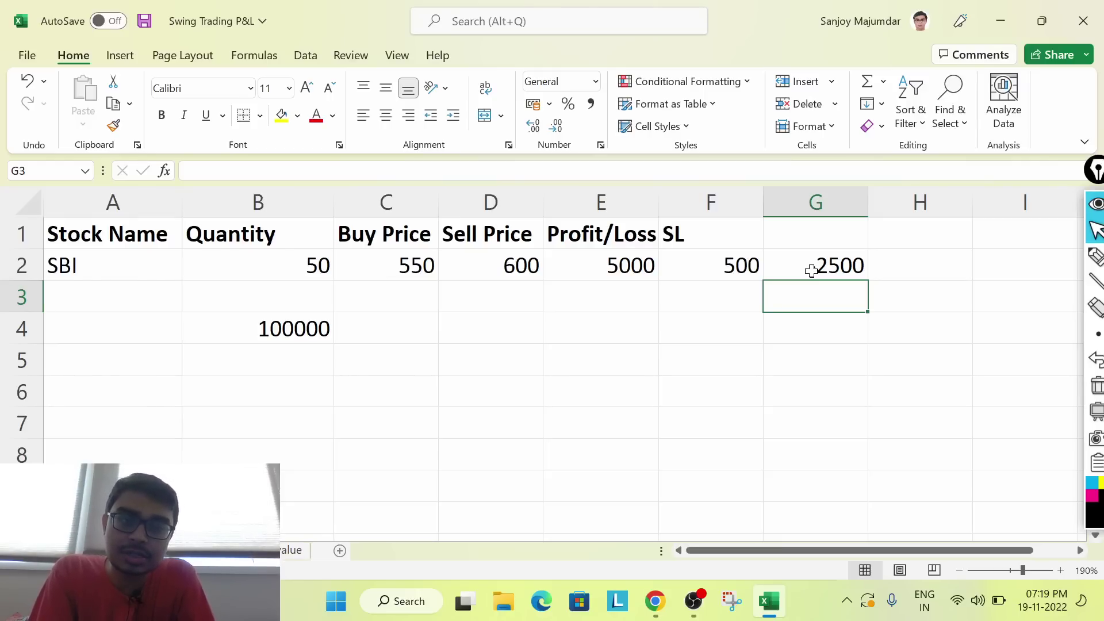
click(810, 271)
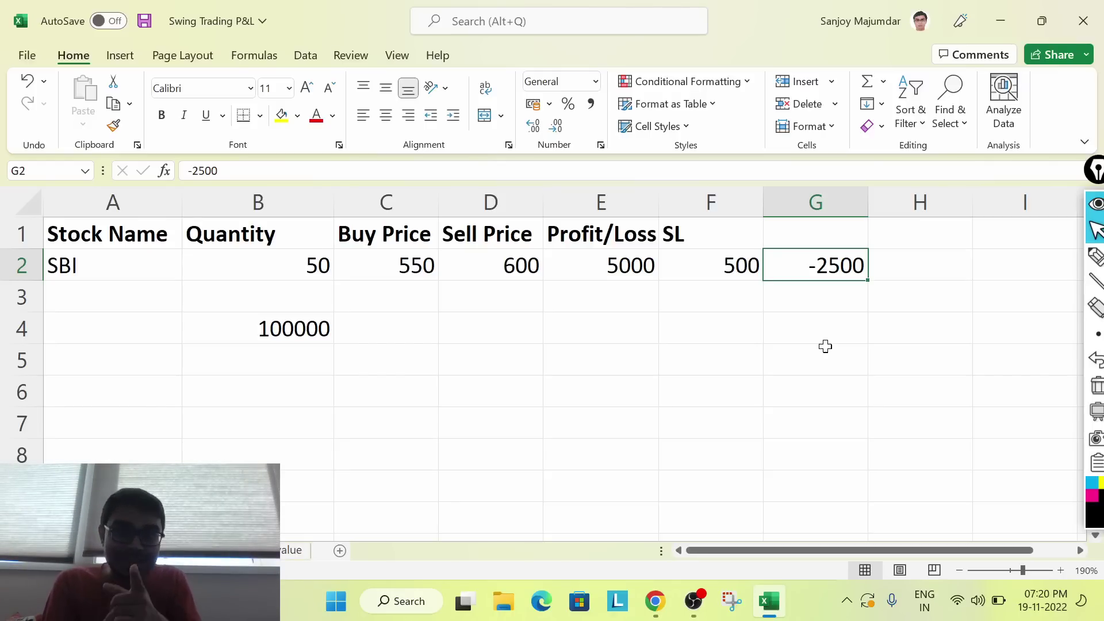
click(715, 268)
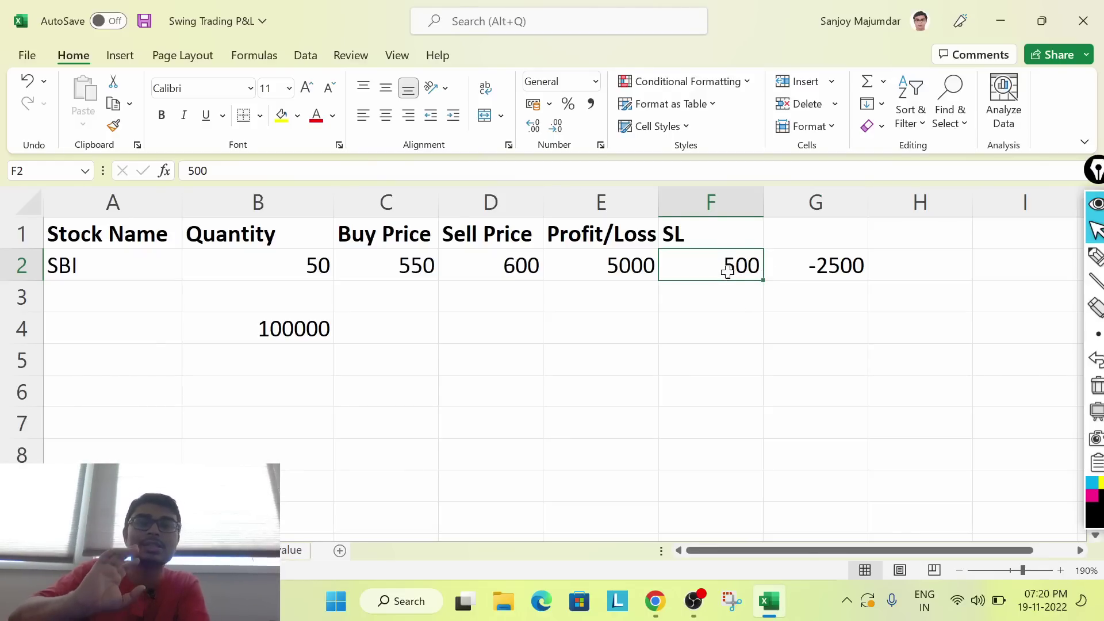
click(800, 269)
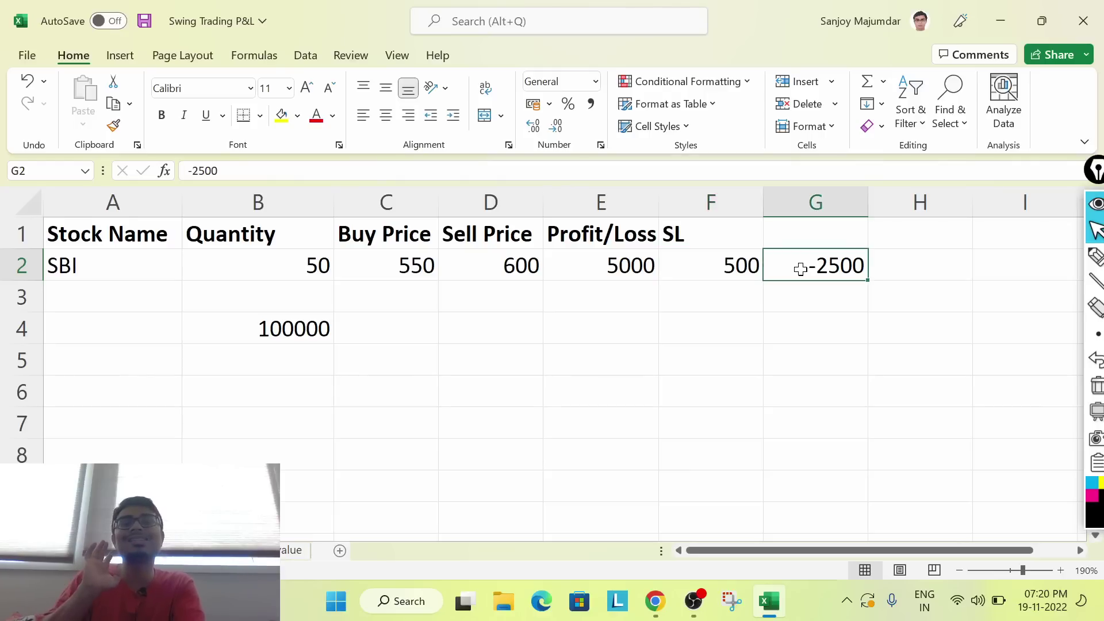
click(674, 324)
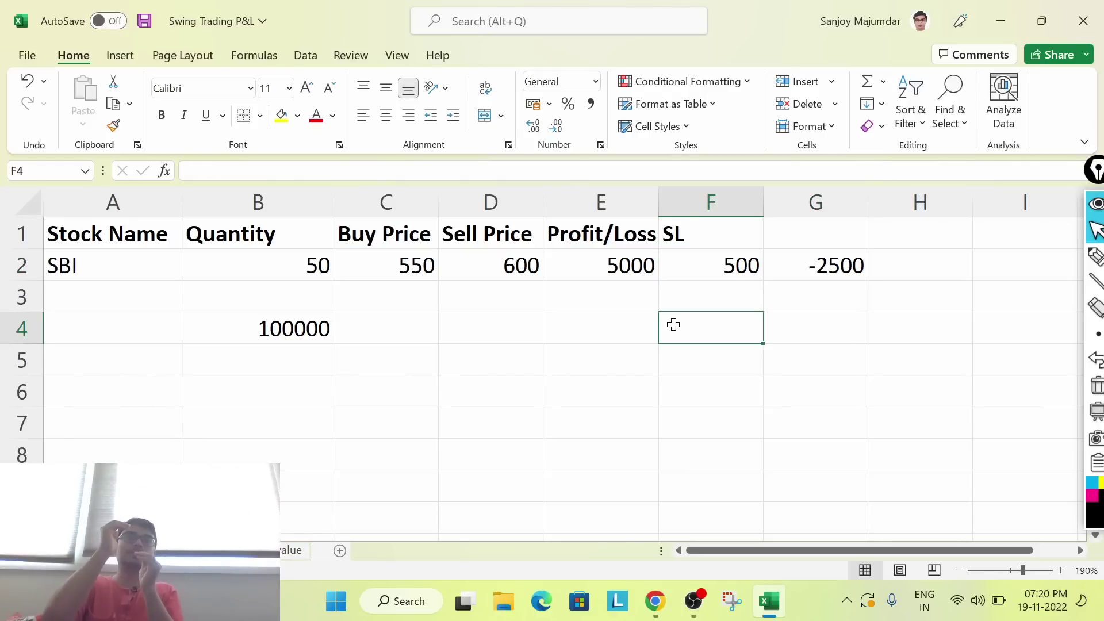
Set the SBI trade's stop loss in cell F2 to 530.
click(708, 264)
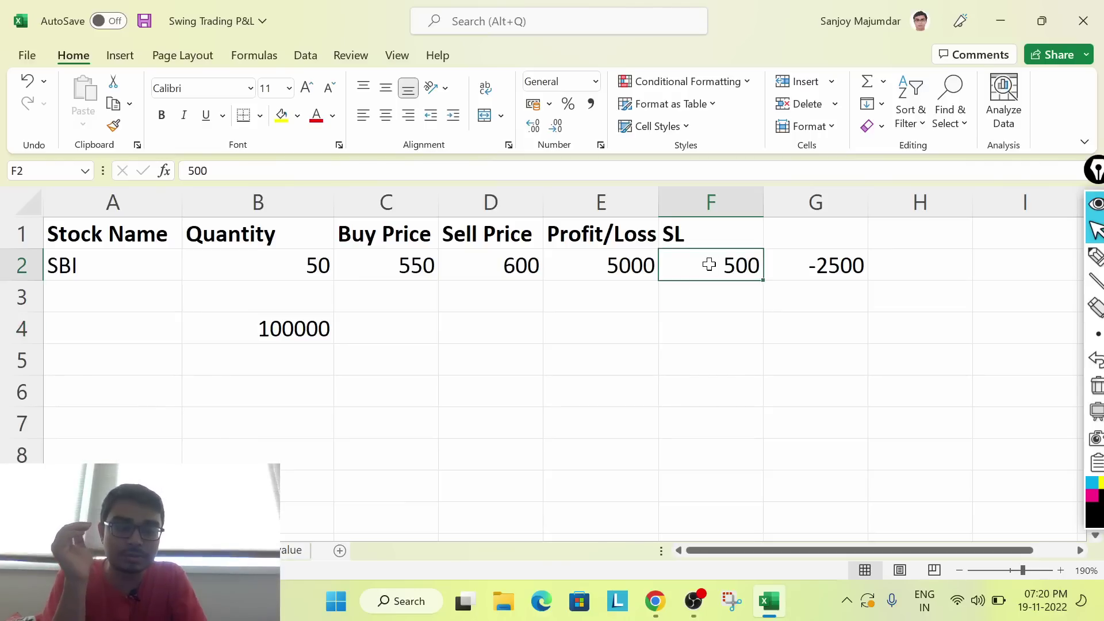
text(530)
key(Return)
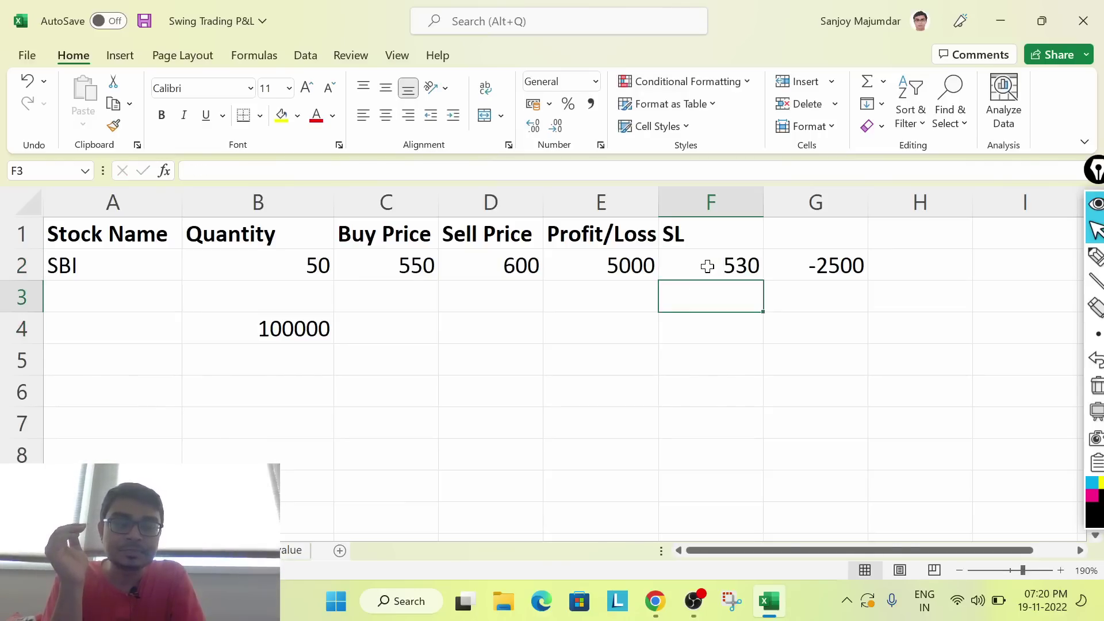
Review the SBI trade's buy price and quantity against the capital amount in B4.
click(430, 271)
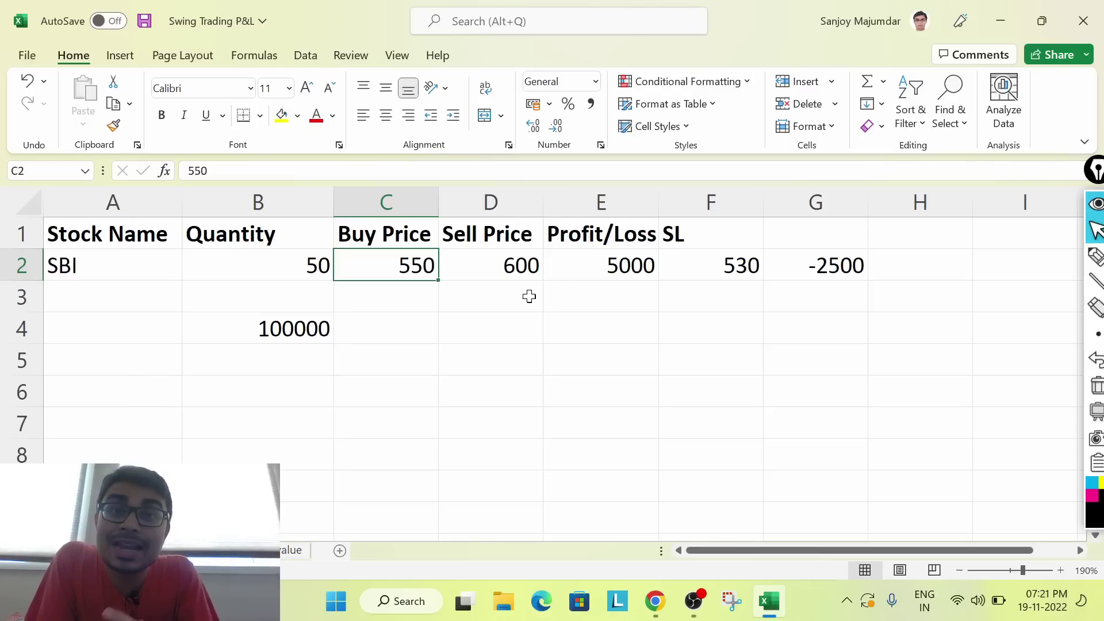
click(723, 301)
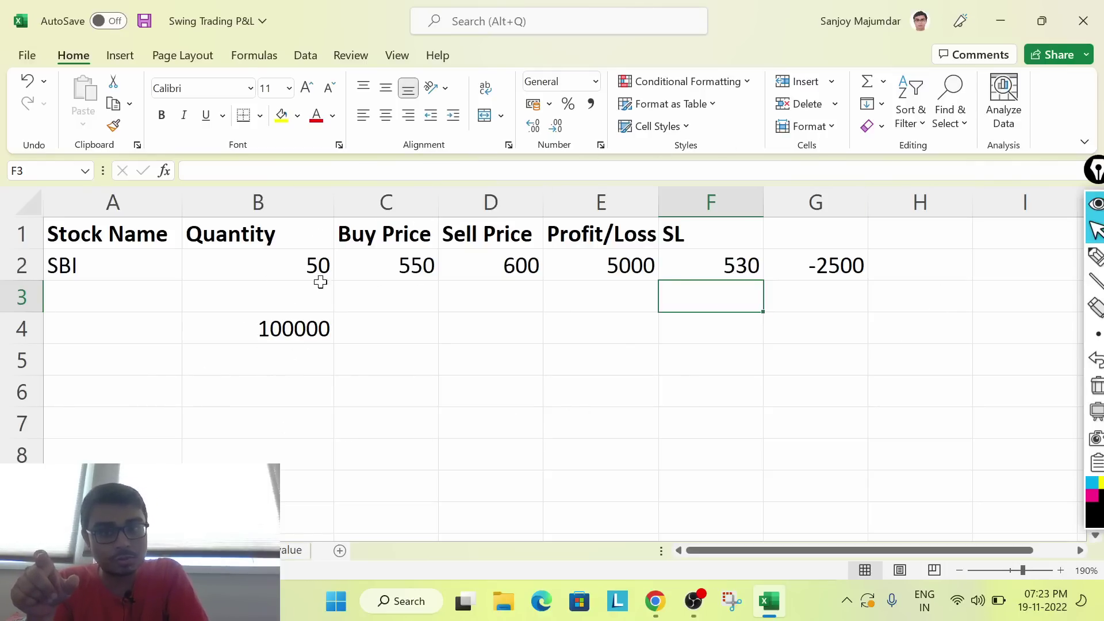
click(276, 272)
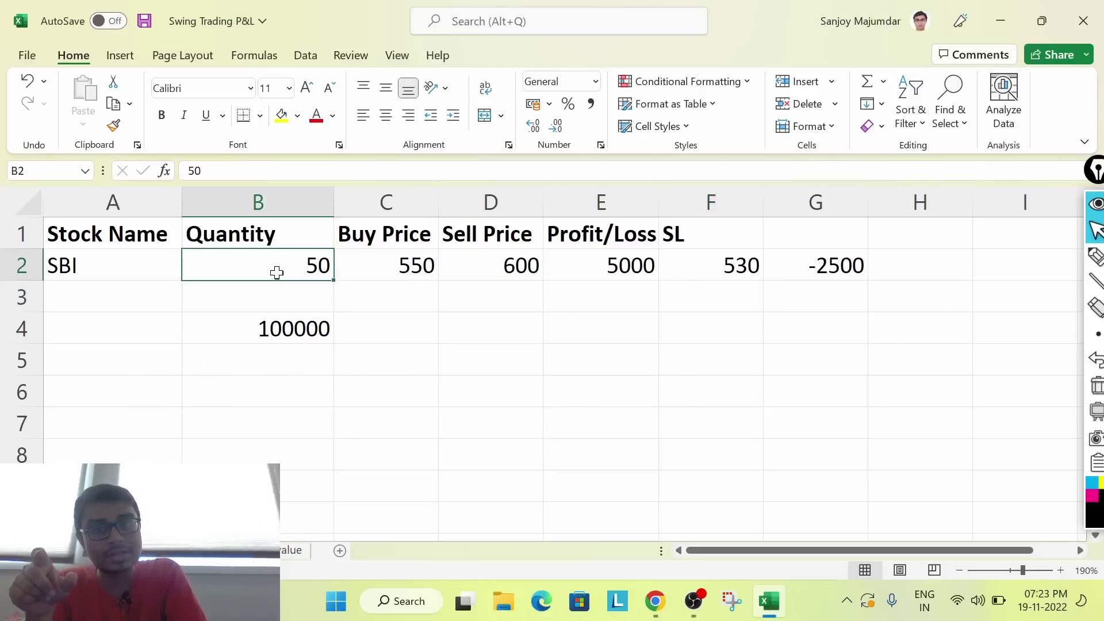
click(289, 337)
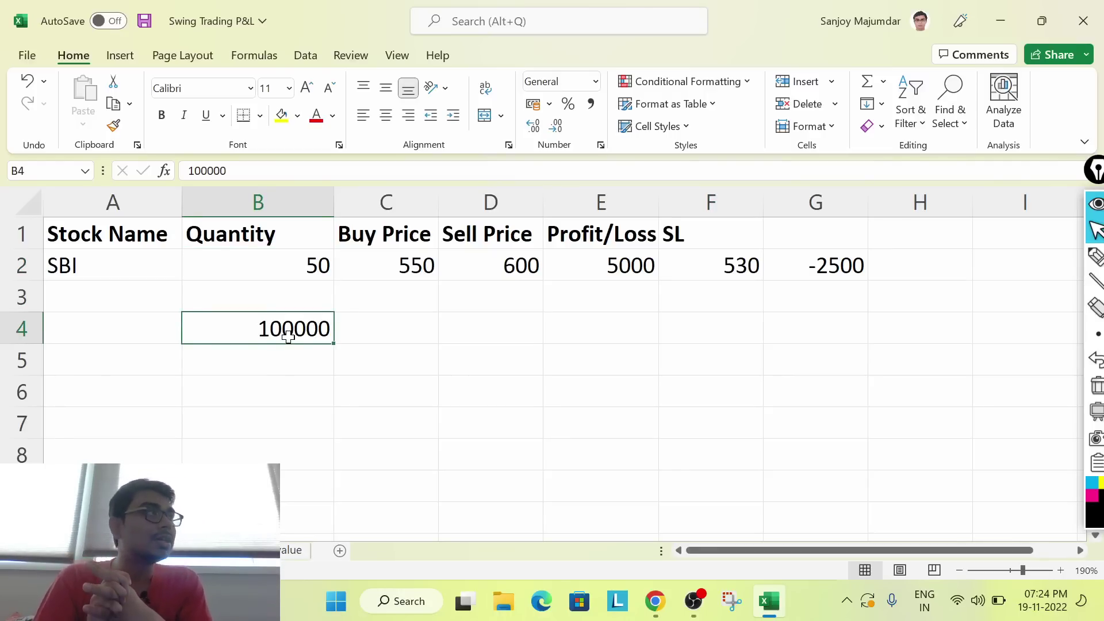
click(358, 360)
click(293, 325)
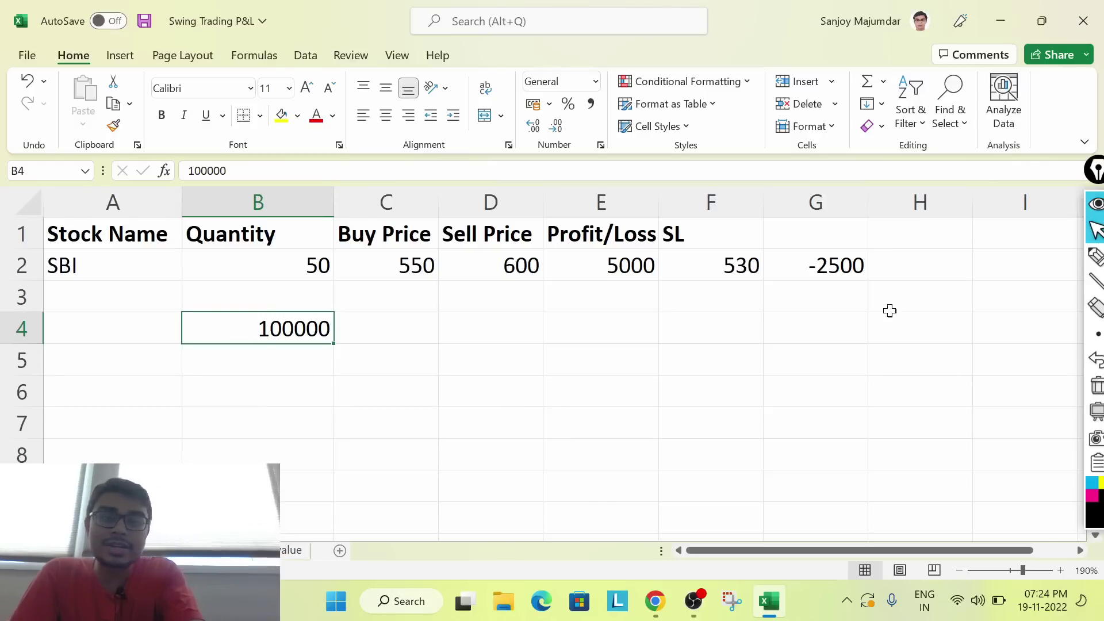
Draw a pen sketch of an arrow from P to R below the trade row, with a circled 1L above the P.
click(1096, 256)
mouse_move(663, 342)
mouse_down()
mouse_move(660, 414)
mouse_move(668, 369)
mouse_move(814, 371)
mouse_move(860, 313)
mouse_move(902, 385)
mouse_up()
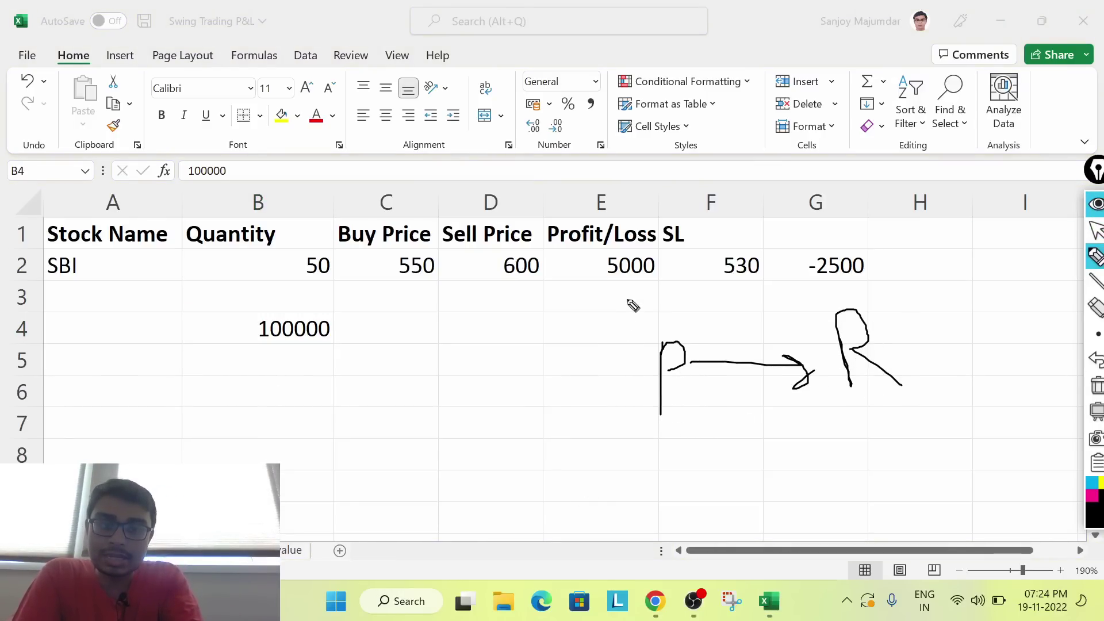
mouse_move(627, 303)
mouse_down()
mouse_move(631, 323)
mouse_move(665, 329)
mouse_up()
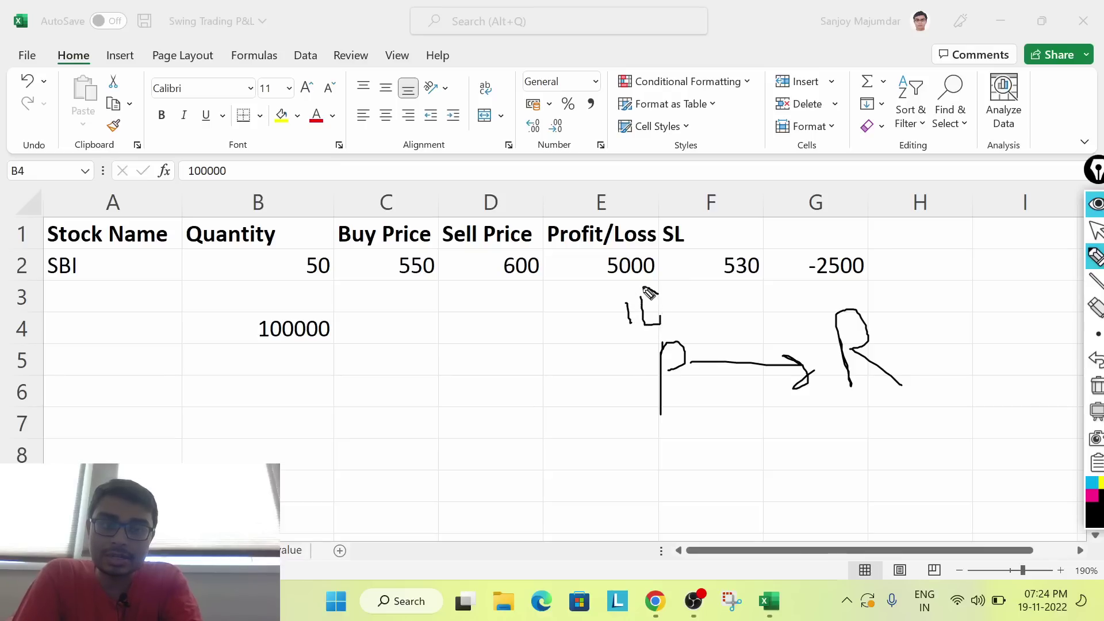
mouse_move(650, 291)
mouse_down()
mouse_move(651, 348)
mouse_move(660, 294)
mouse_move(650, 290)
mouse_up()
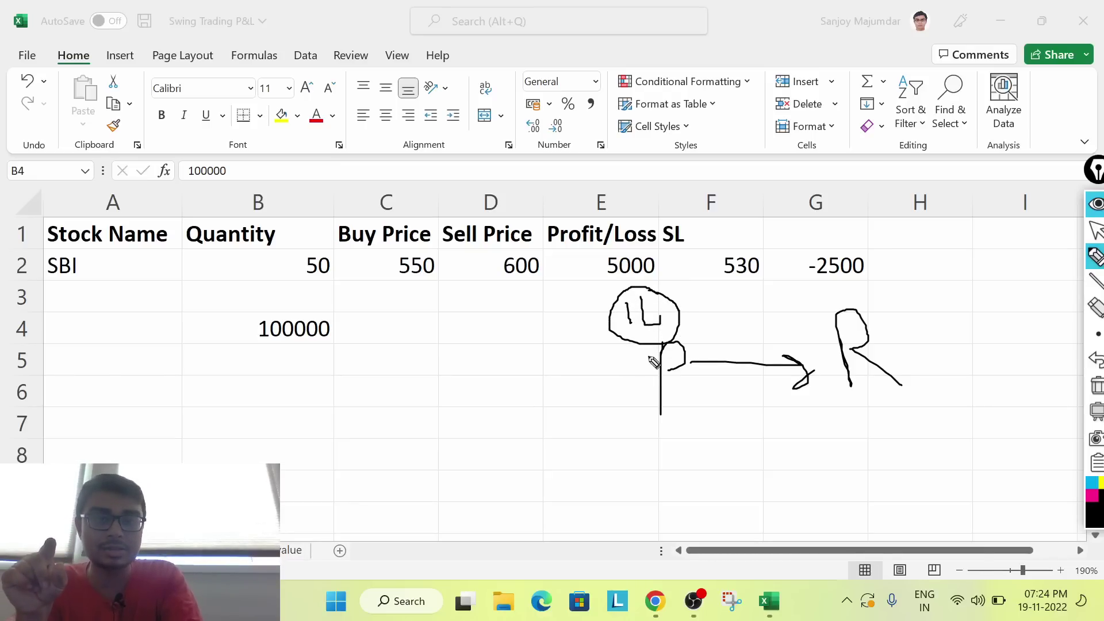
Circle the capital amount in B4, then add a circled 30k above the R and a rising curve beneath the sketch.
mouse_move(246, 345)
mouse_down()
mouse_move(354, 335)
mouse_move(264, 307)
mouse_move(256, 350)
mouse_move(284, 375)
mouse_up()
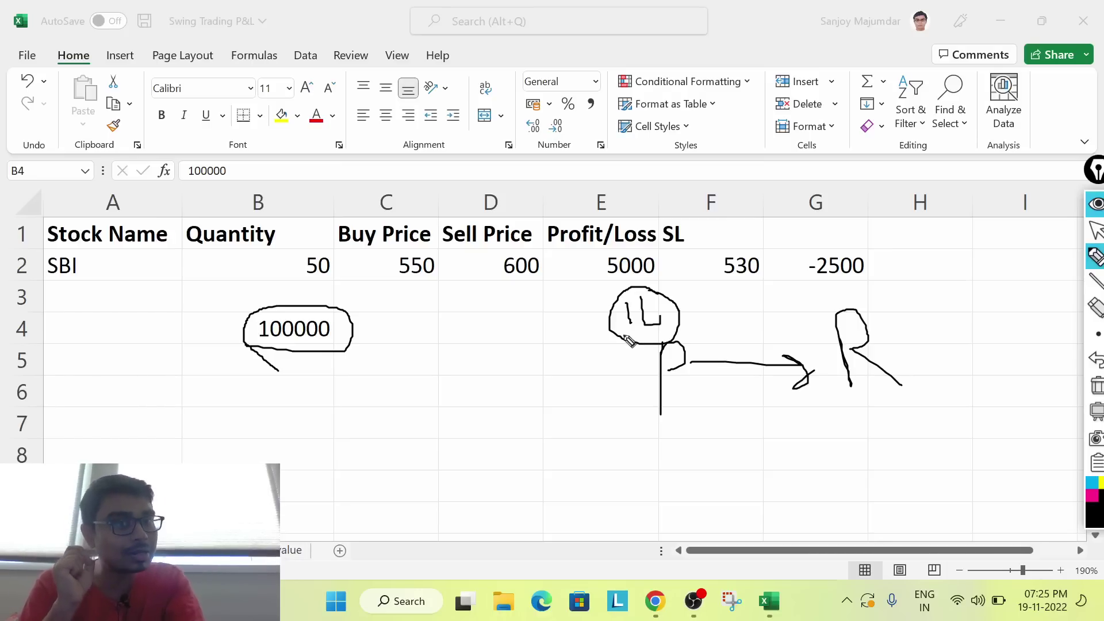
drag(312, 366, 334, 352)
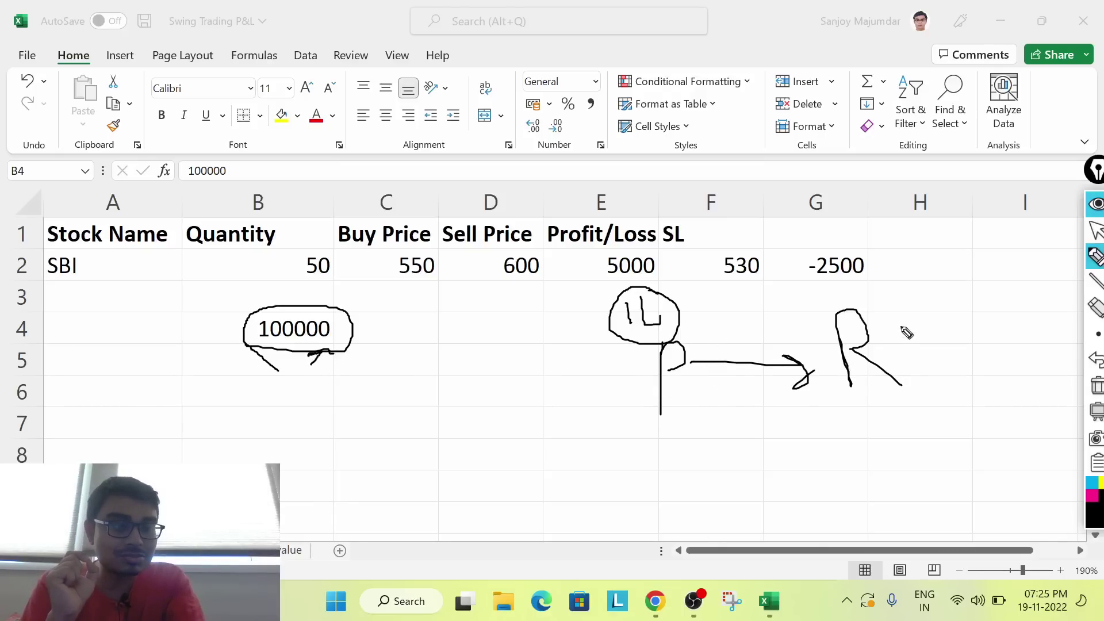
mouse_move(898, 297)
mouse_down()
mouse_move(920, 319)
mouse_move(900, 330)
mouse_move(941, 320)
mouse_move(949, 299)
mouse_move(978, 310)
mouse_move(994, 279)
mouse_move(900, 340)
mouse_move(978, 285)
mouse_move(973, 272)
mouse_move(966, 322)
mouse_up()
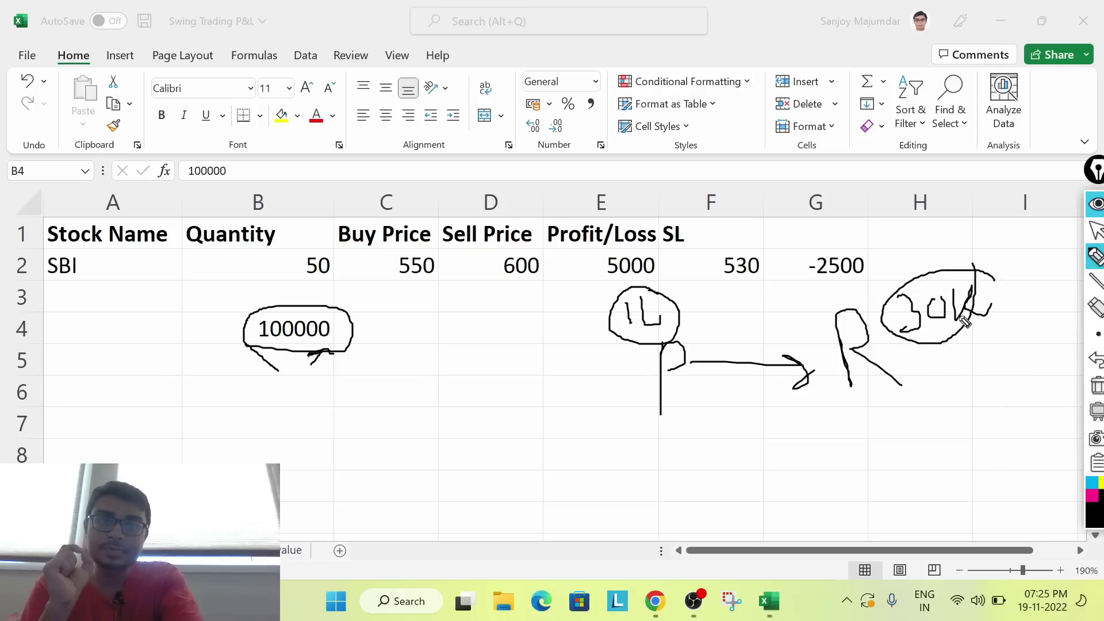
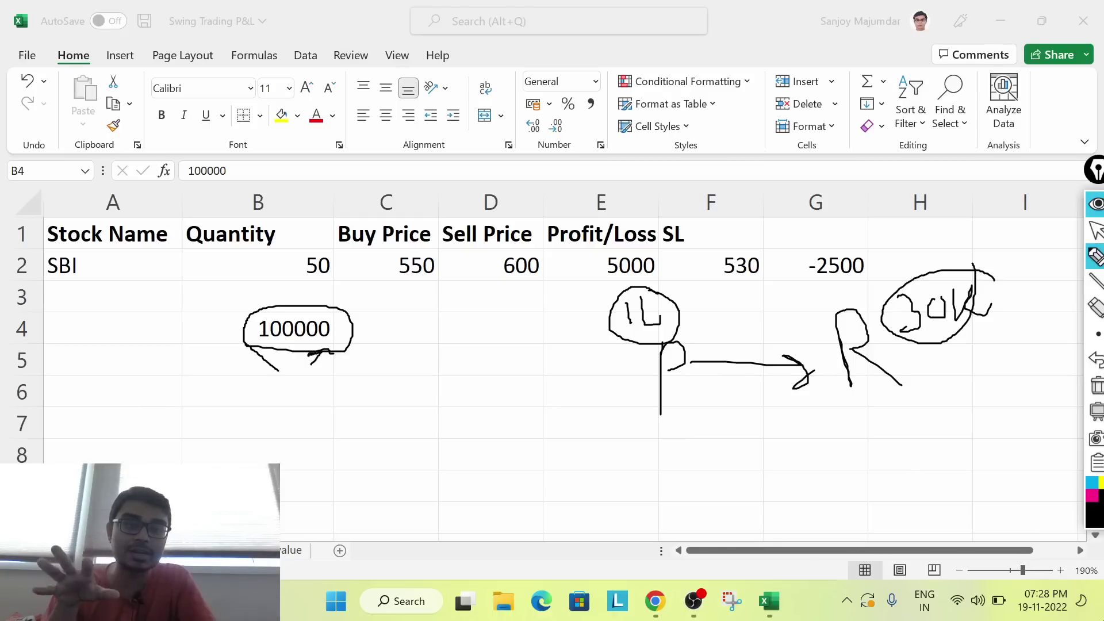
mouse_move(623, 452)
mouse_down()
mouse_move(919, 414)
mouse_move(968, 377)
mouse_up()
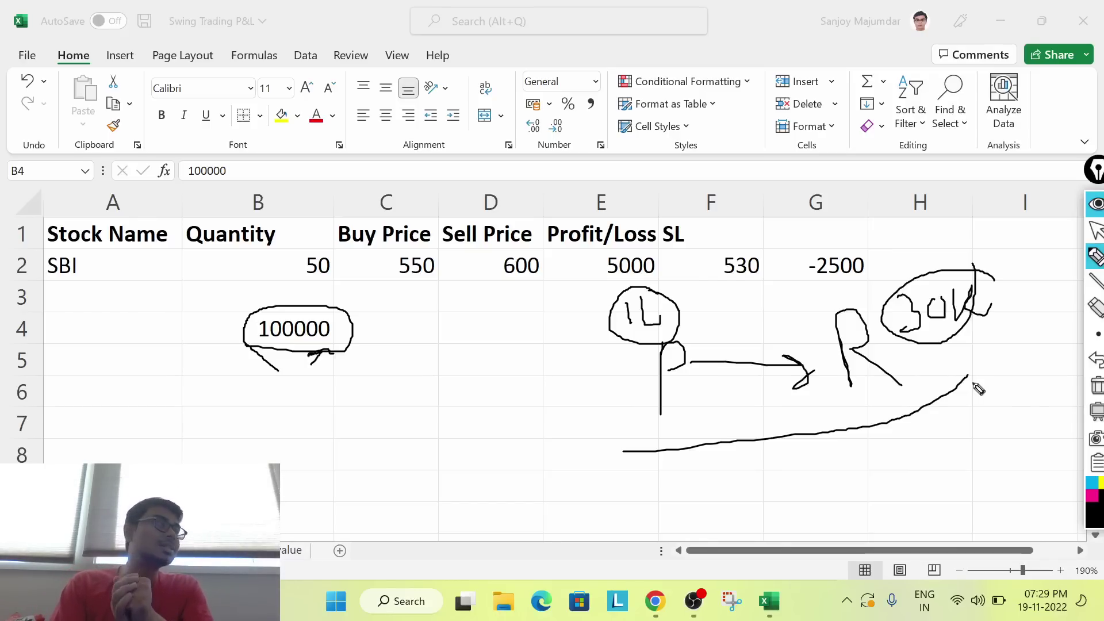
Clear the pen drawings and set the capital amount in cell B4 to 50000.
click(1095, 390)
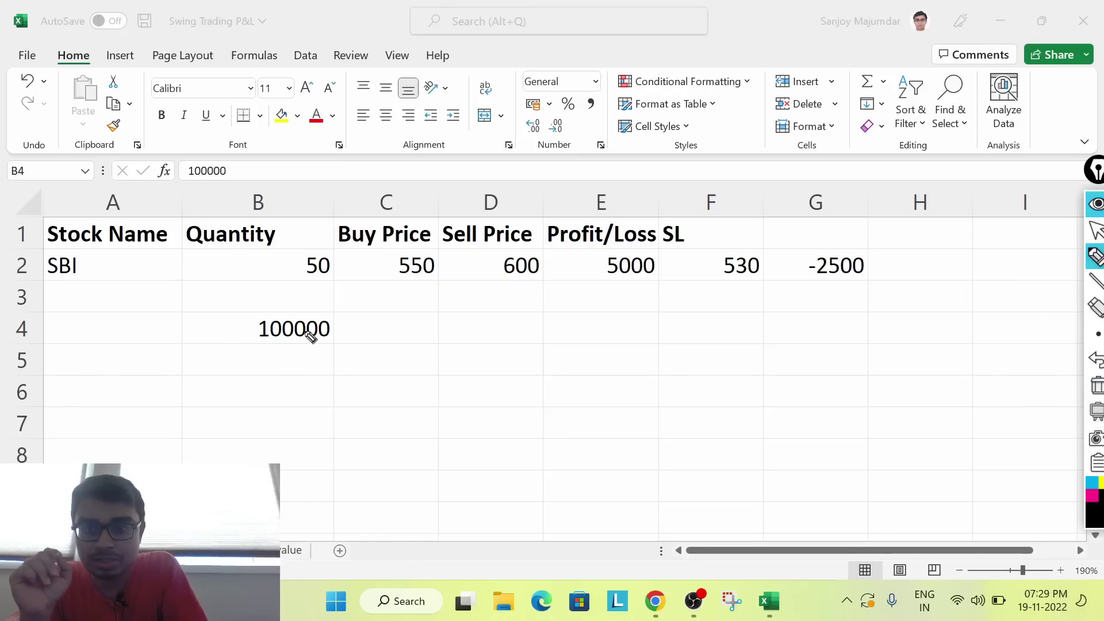
click(1095, 230)
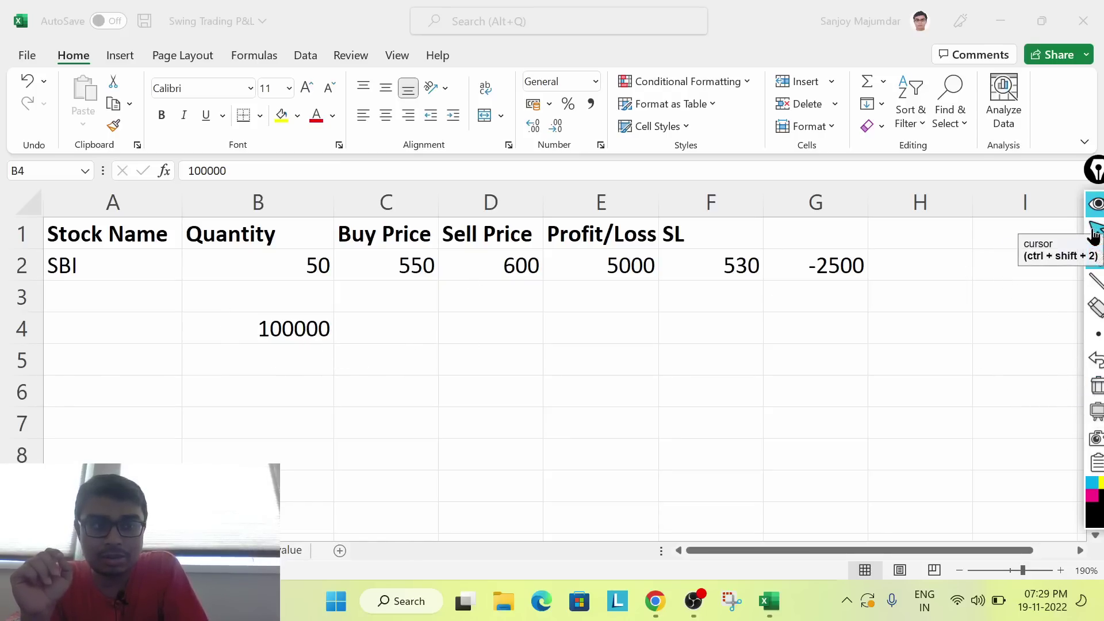
click(295, 322)
text(50000)
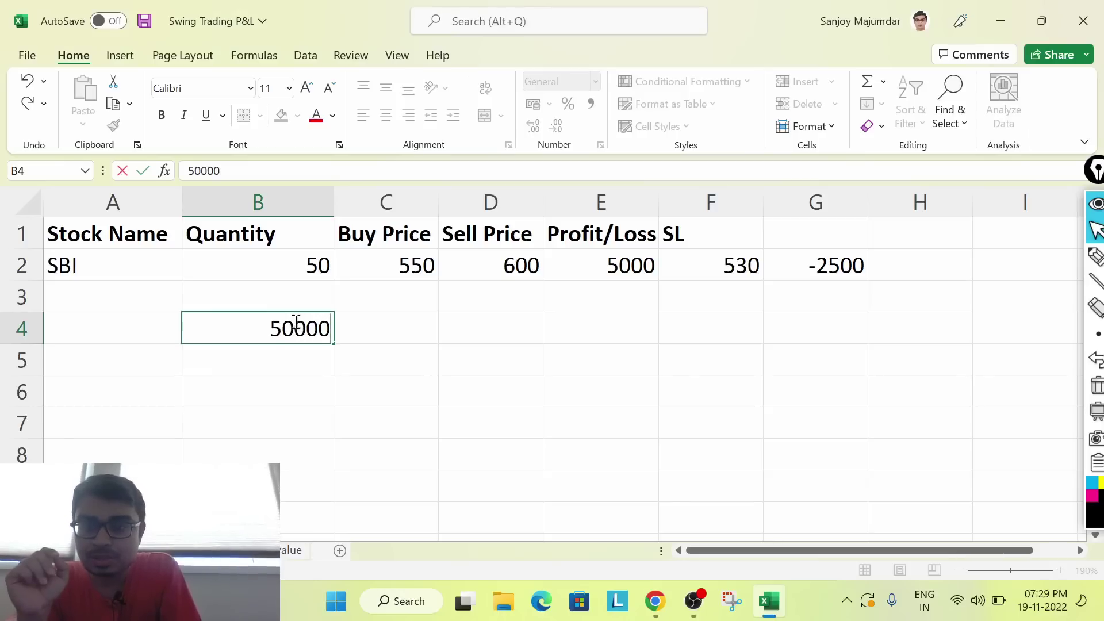
click(368, 384)
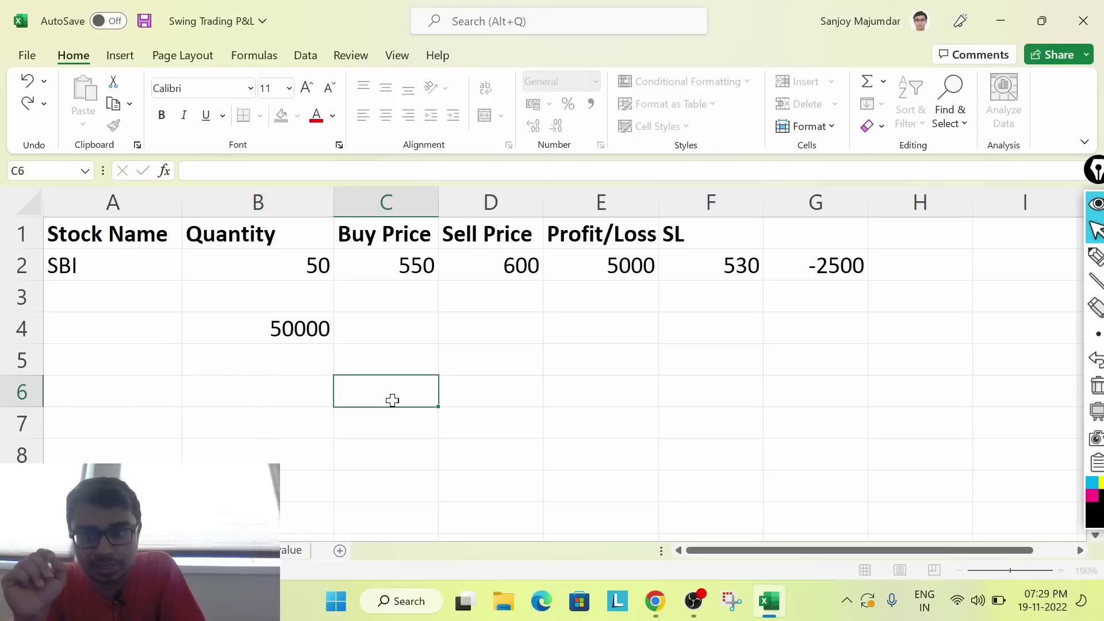
Compare the reduced capital amount in B4 with the SBI trade's quantity in B2.
click(256, 338)
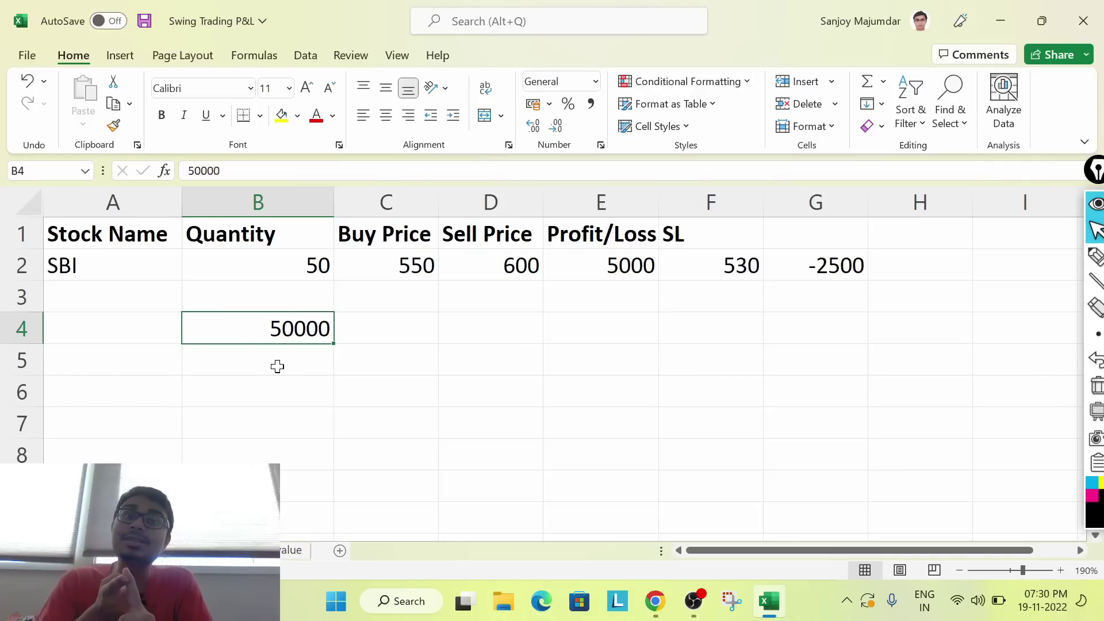
click(274, 277)
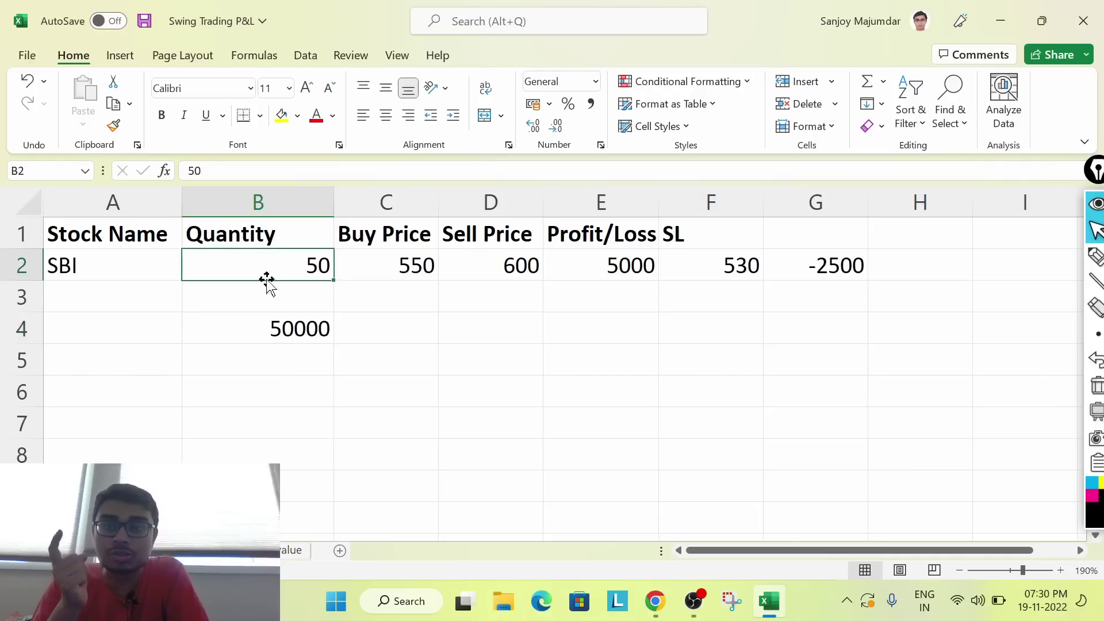
click(278, 339)
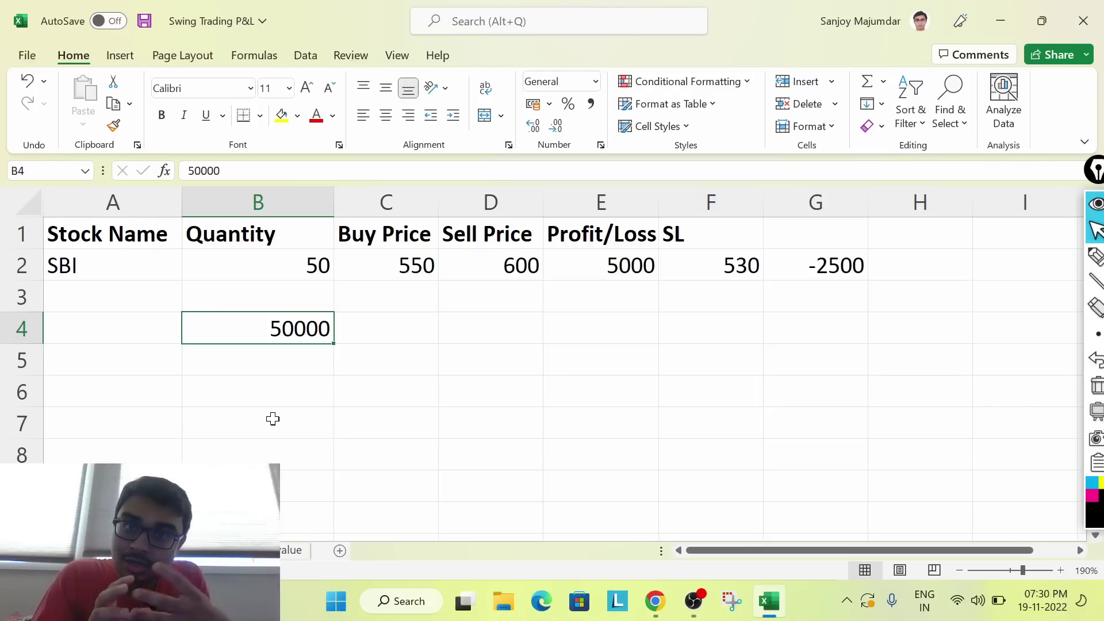
click(216, 271)
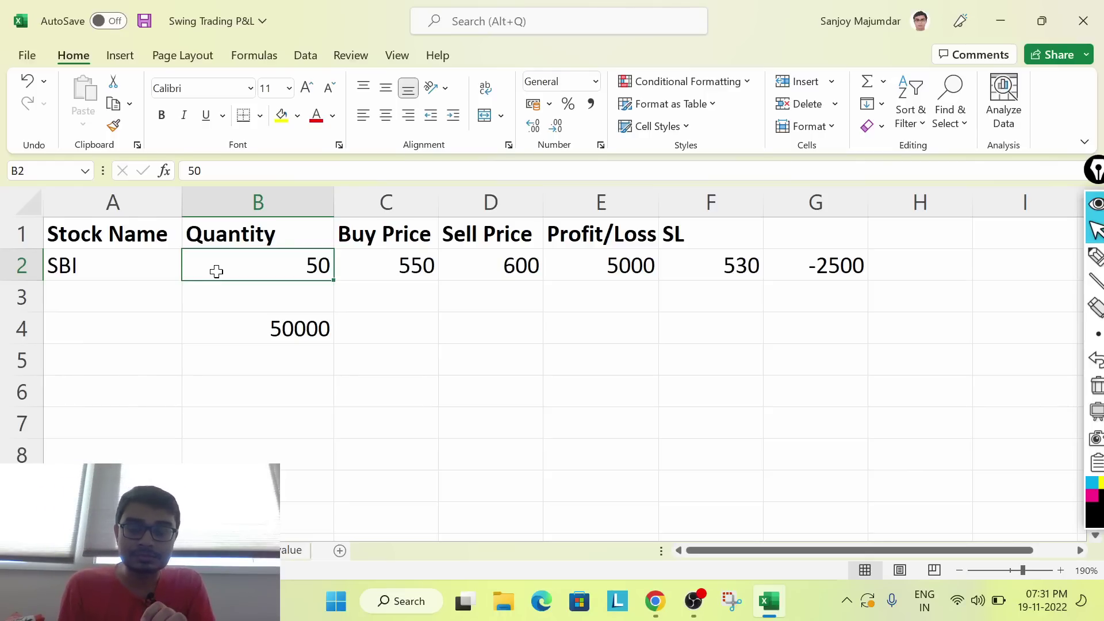
click(256, 326)
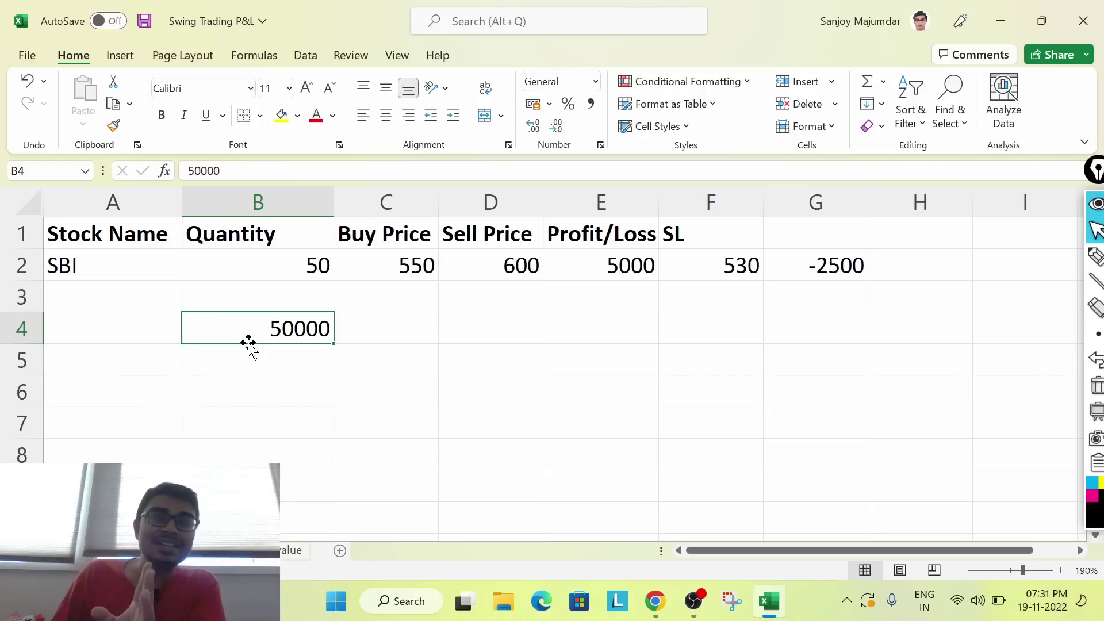
click(244, 295)
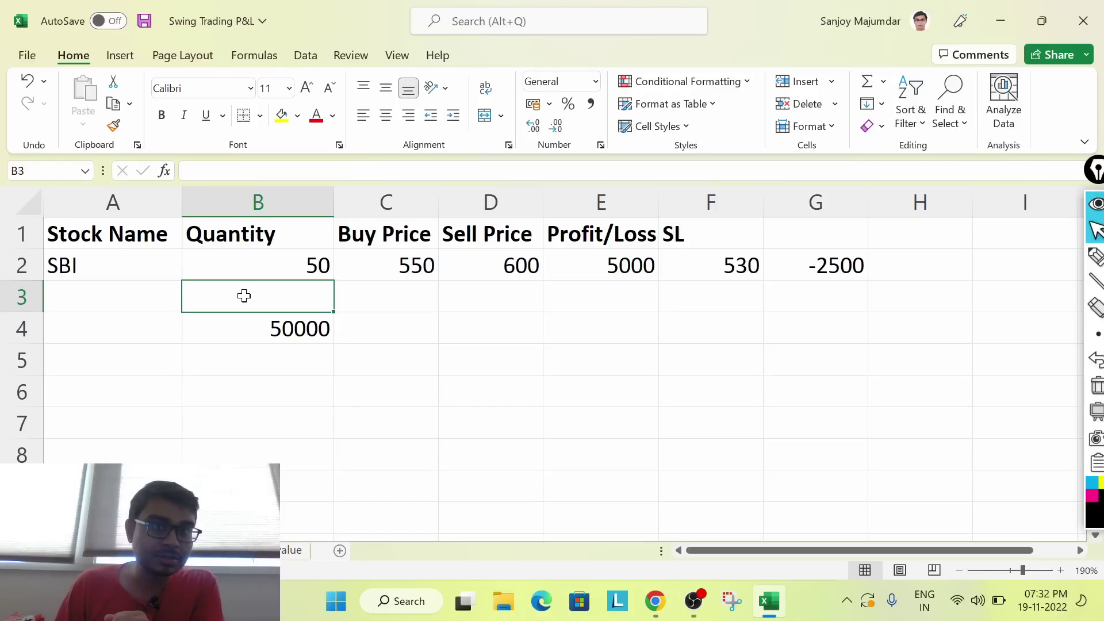
click(246, 326)
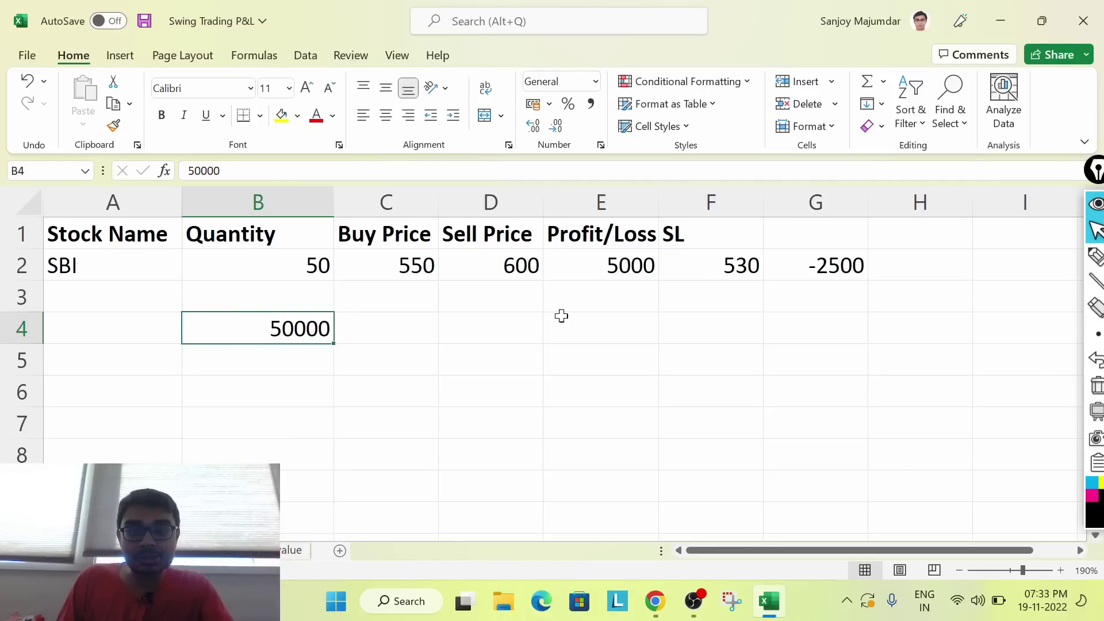
Sketch a P with an arrow leading to an R below the Sell Price to SL columns using the pen.
click(1096, 256)
mouse_move(528, 338)
mouse_down()
mouse_move(529, 396)
mouse_move(560, 355)
mouse_move(578, 370)
mouse_up()
drag(598, 370, 662, 370)
mouse_move(639, 348)
mouse_down()
mouse_move(696, 363)
mouse_move(713, 395)
mouse_up()
mouse_move(706, 397)
mouse_down()
mouse_move(710, 365)
mouse_move(763, 407)
mouse_up()
drag(576, 370, 541, 374)
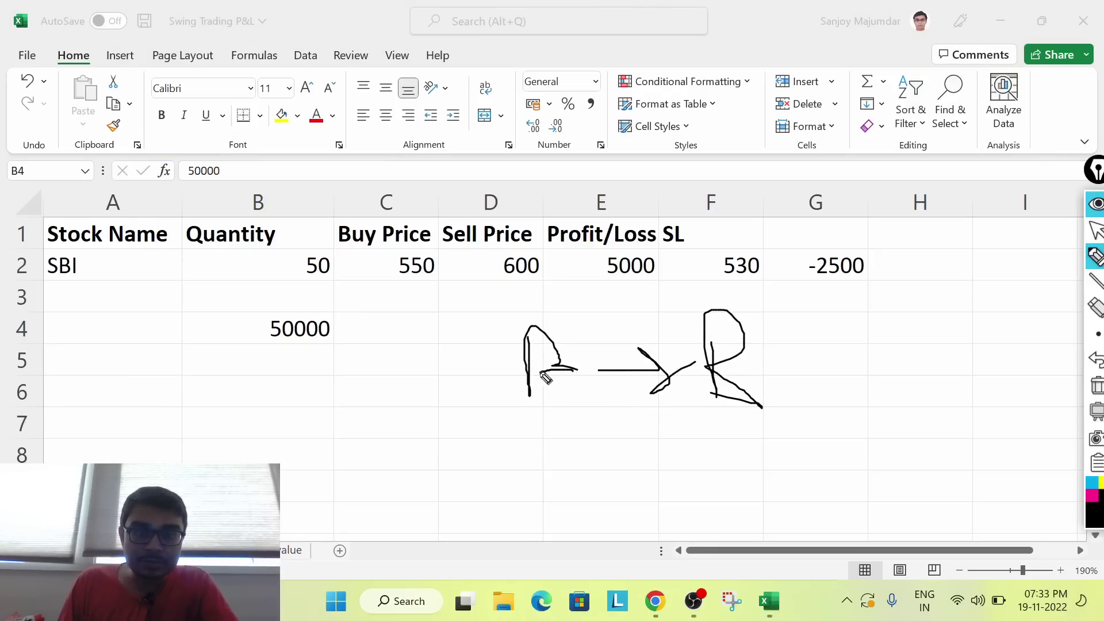
Cross the P-to-R arrow with vertical strokes and draw a diagonal arrow up to a circle above the SL column.
mouse_move(660, 290)
mouse_down()
mouse_move(665, 417)
mouse_move(645, 268)
mouse_move(670, 447)
mouse_up()
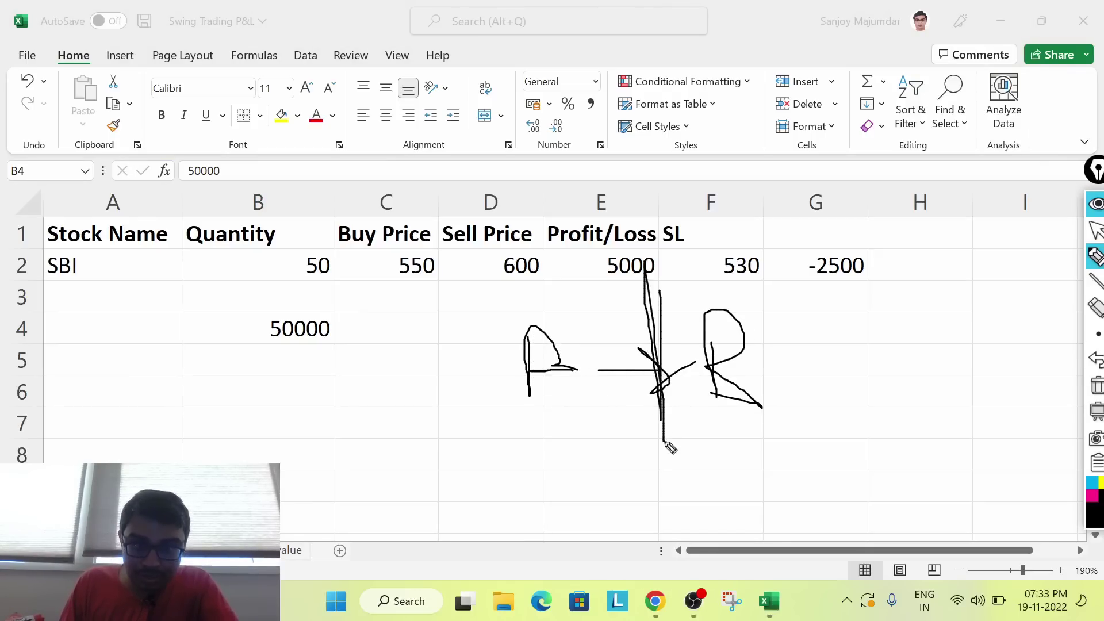
mouse_move(617, 288)
mouse_down()
mouse_move(696, 221)
mouse_move(703, 268)
mouse_up()
mouse_move(742, 187)
mouse_down()
mouse_move(791, 233)
mouse_move(732, 200)
mouse_up()
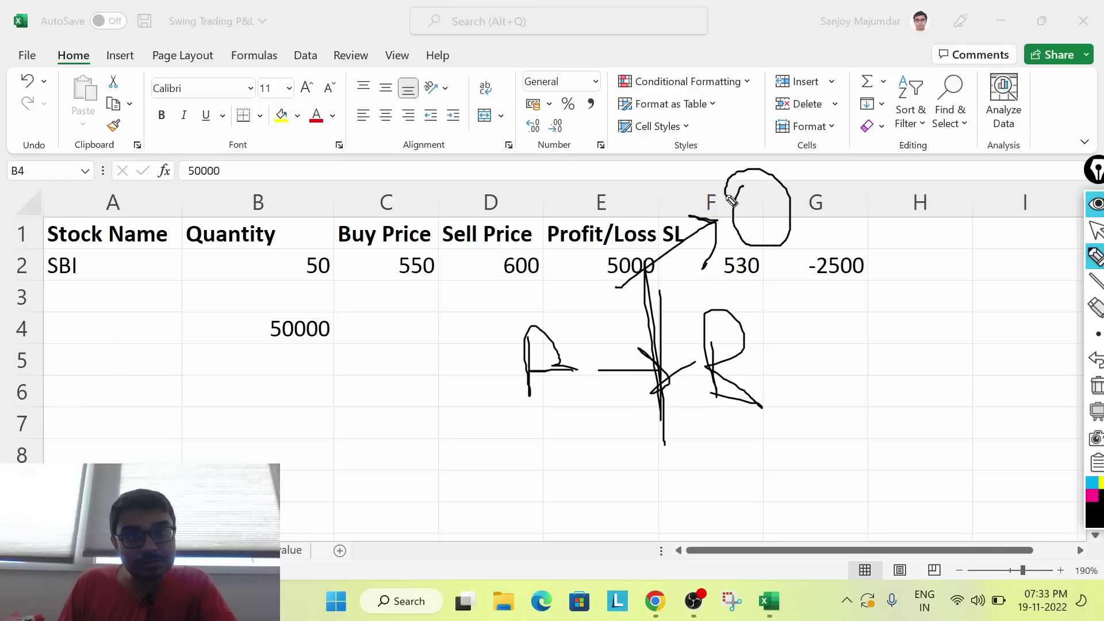
click(759, 198)
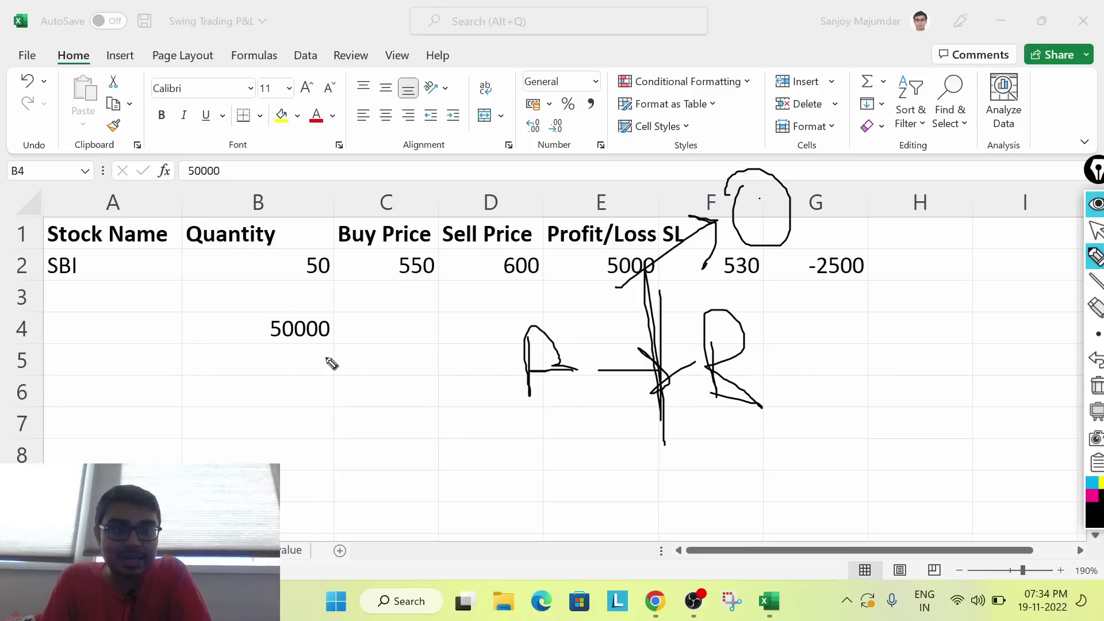
Circle the capital amount in B4 and draw curved arrows from it to the upper circle and beneath the P-to-R sketch.
mouse_move(274, 356)
mouse_down()
mouse_move(314, 282)
mouse_move(260, 343)
mouse_move(303, 369)
mouse_up()
mouse_move(364, 323)
mouse_down()
mouse_move(581, 208)
mouse_move(687, 208)
mouse_move(667, 219)
mouse_up()
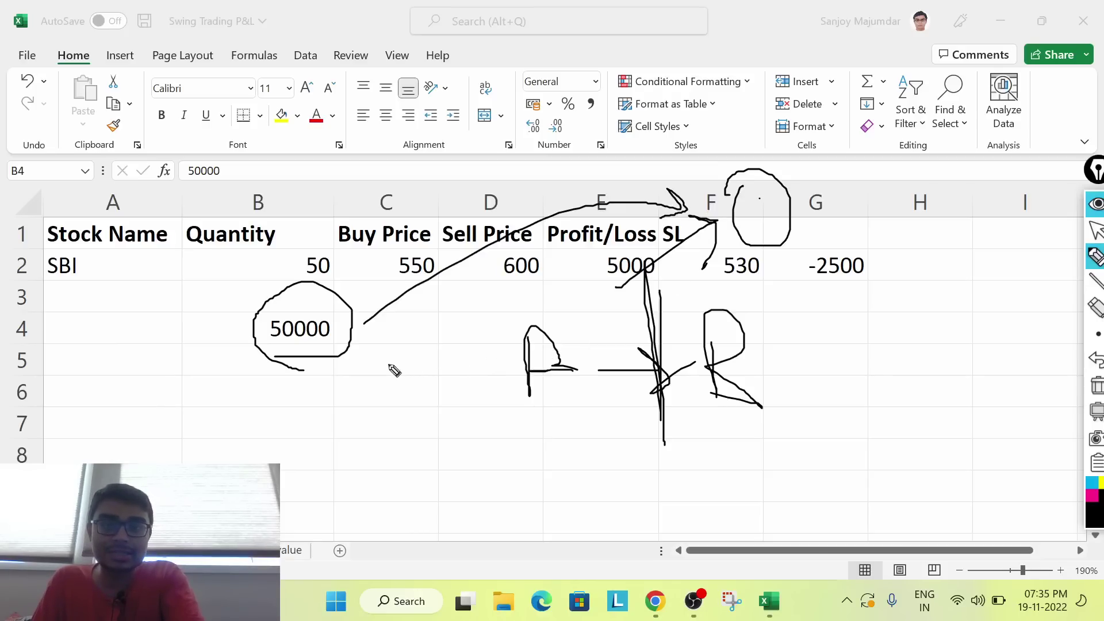
mouse_move(443, 402)
mouse_down()
mouse_move(627, 493)
mouse_move(770, 438)
mouse_move(787, 462)
mouse_up()
drag(758, 266, 773, 241)
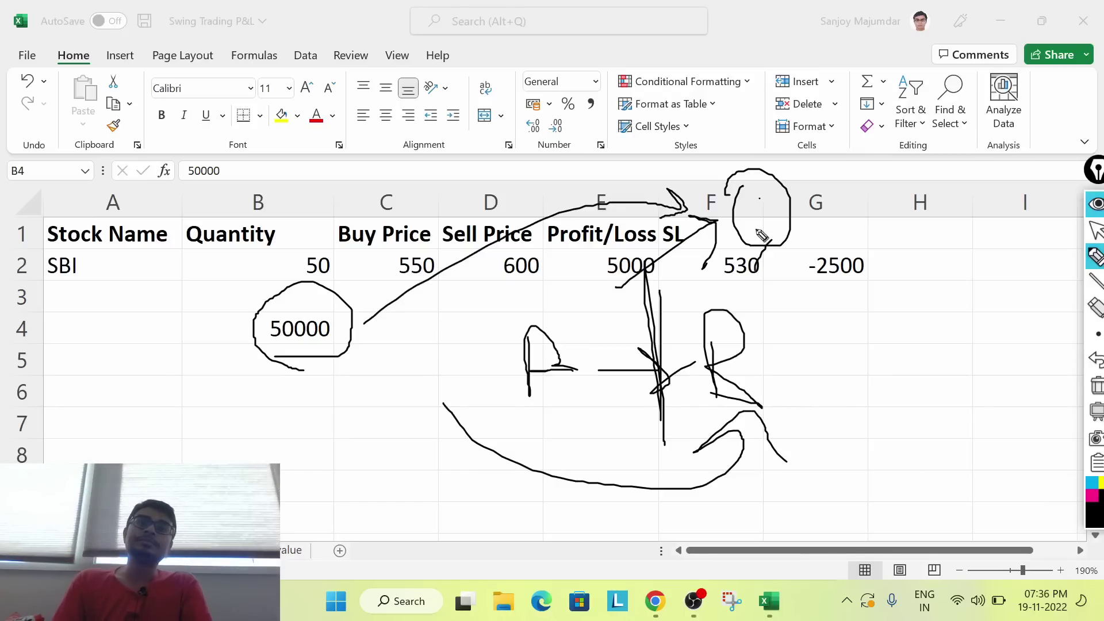
Clear the pen drawings and set the SBI trade's quantity in cell B2 to 5.
click(1091, 397)
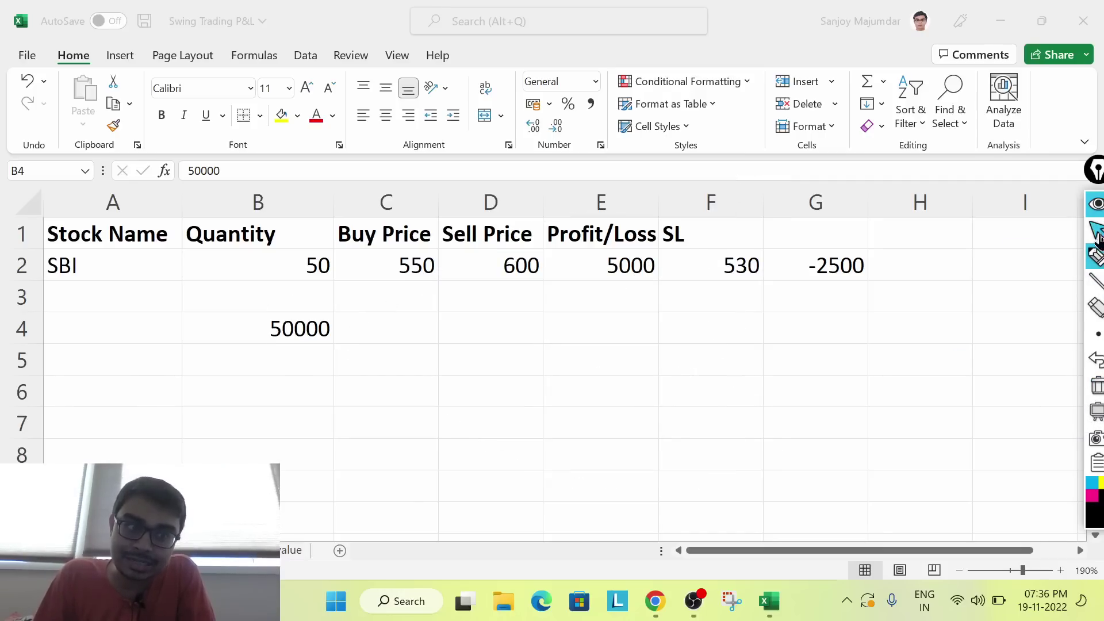
click(1096, 233)
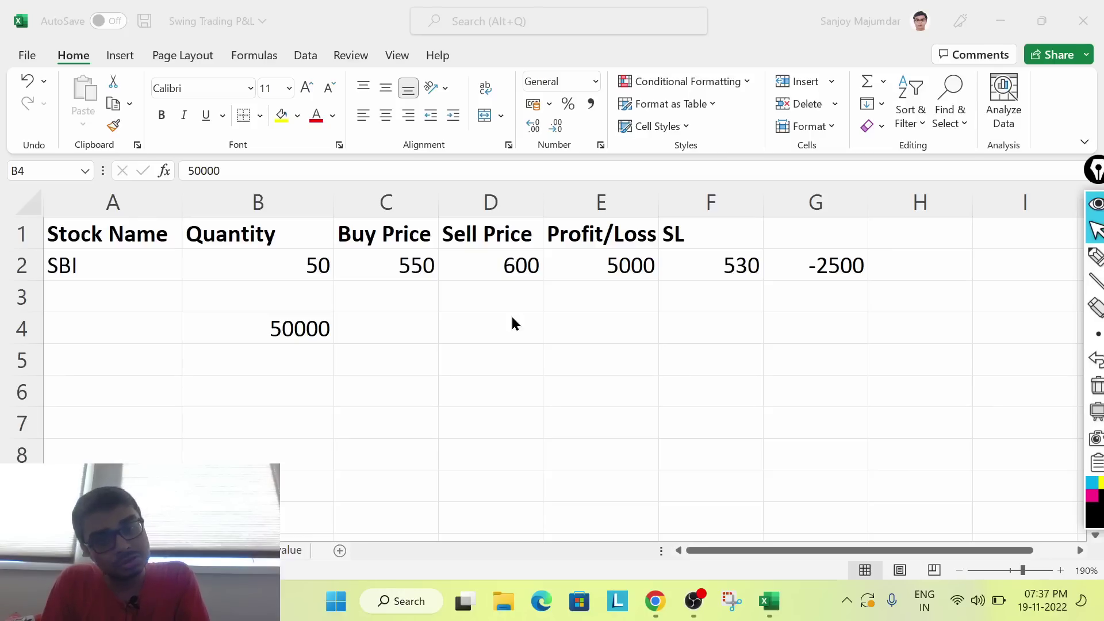
click(301, 260)
text(5)
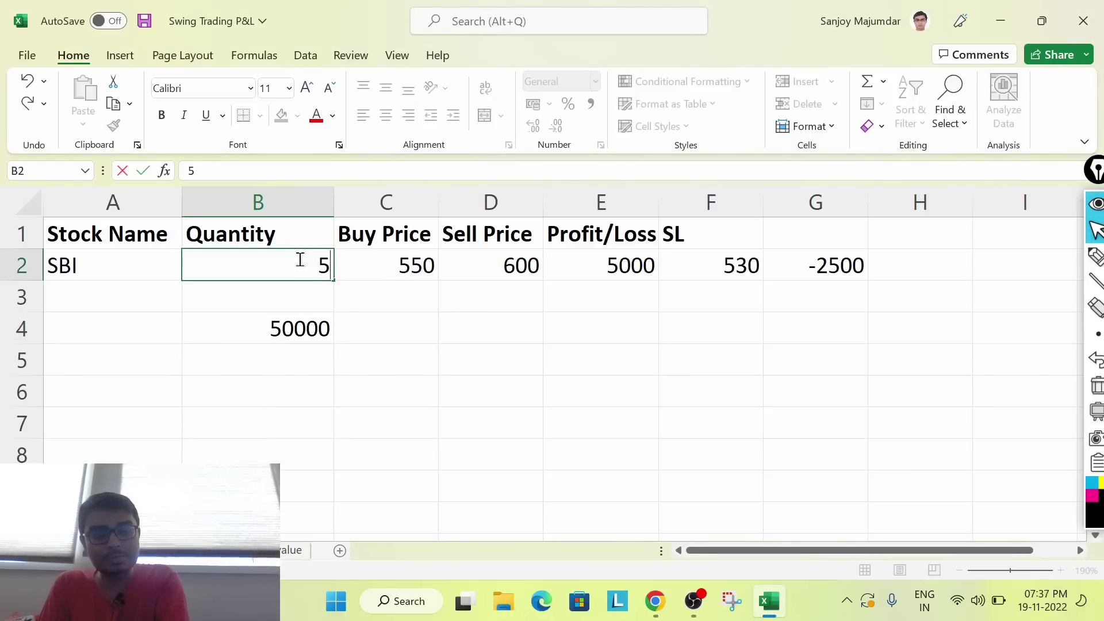
key(Return)
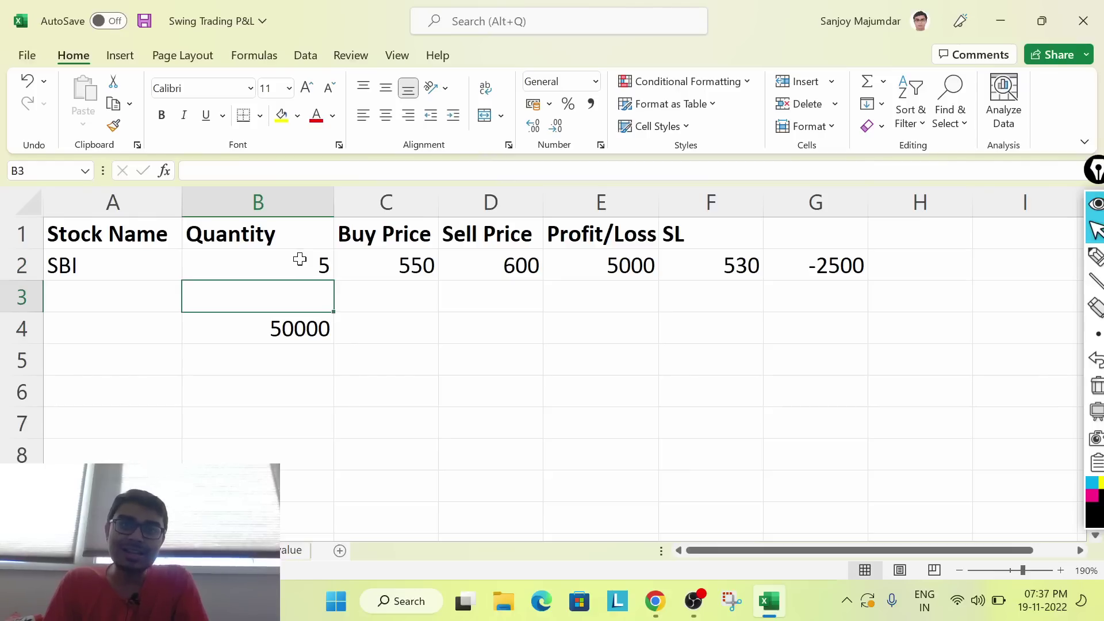